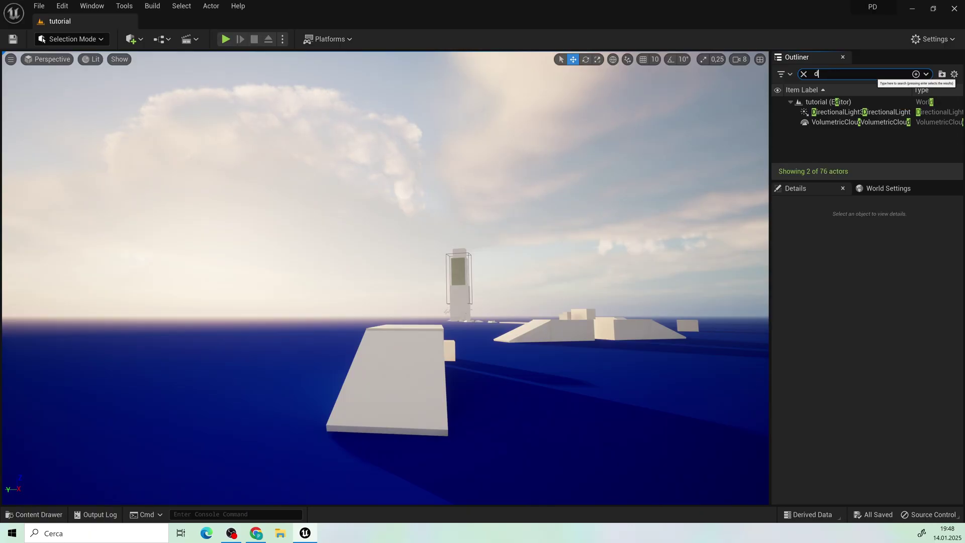
type("ire")
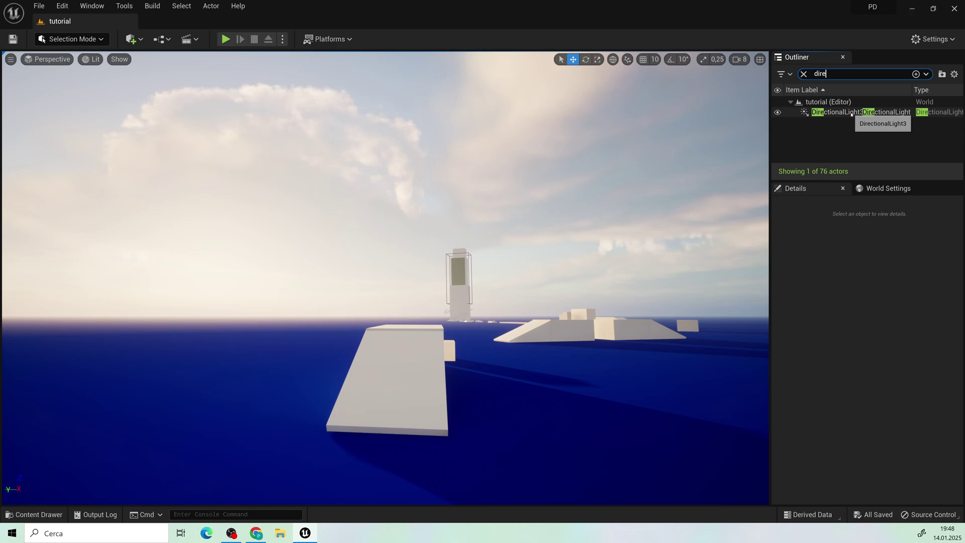
- Select DirectionalLight3 and set its intensity to 2 lux
left_click(838, 112)
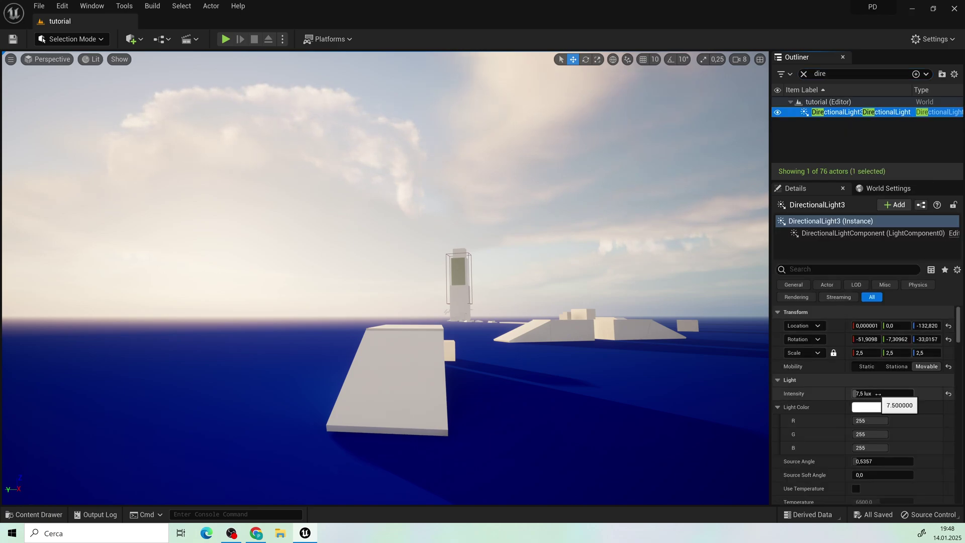
left_click(878, 394)
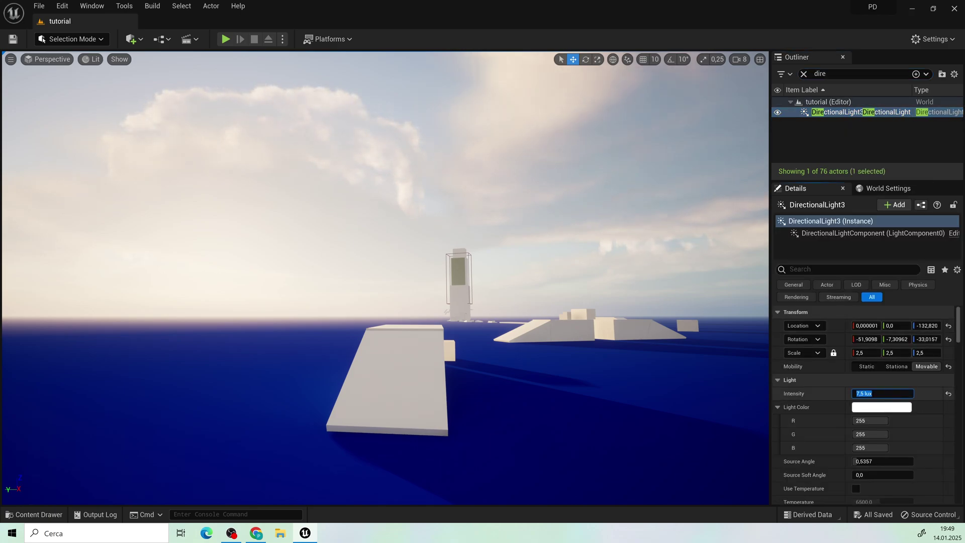
type("2")
key("Return")
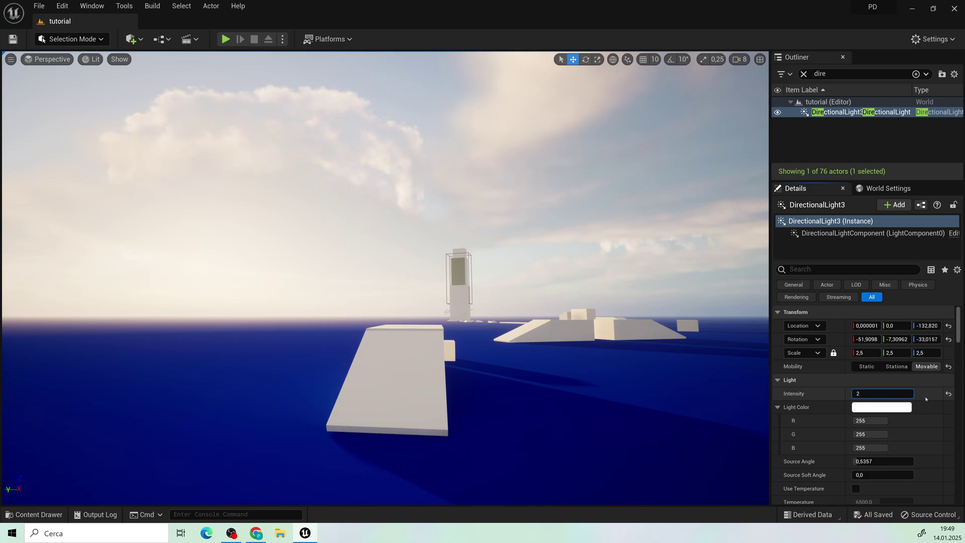
- Tint the directional light's colour a pale blue
left_click(864, 407)
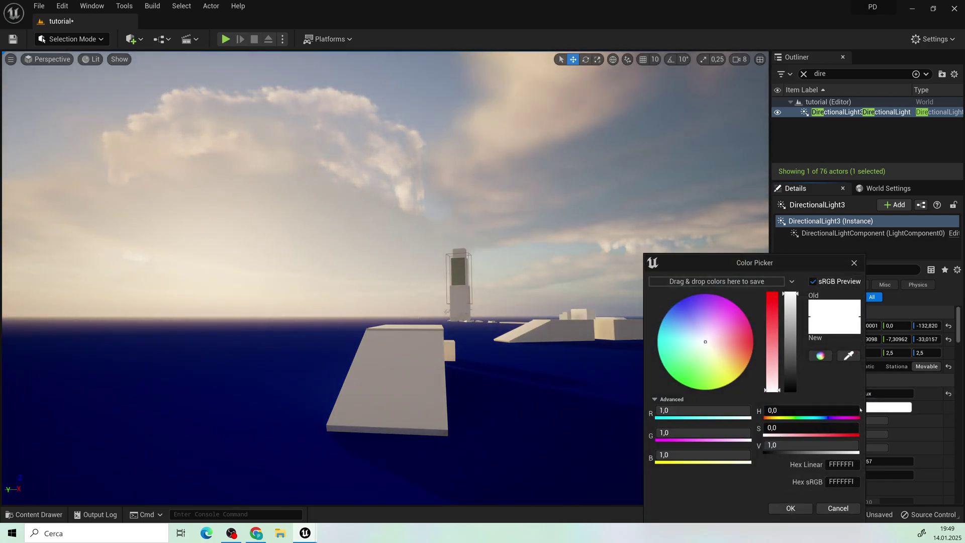
left_click(686, 320)
left_click(789, 329)
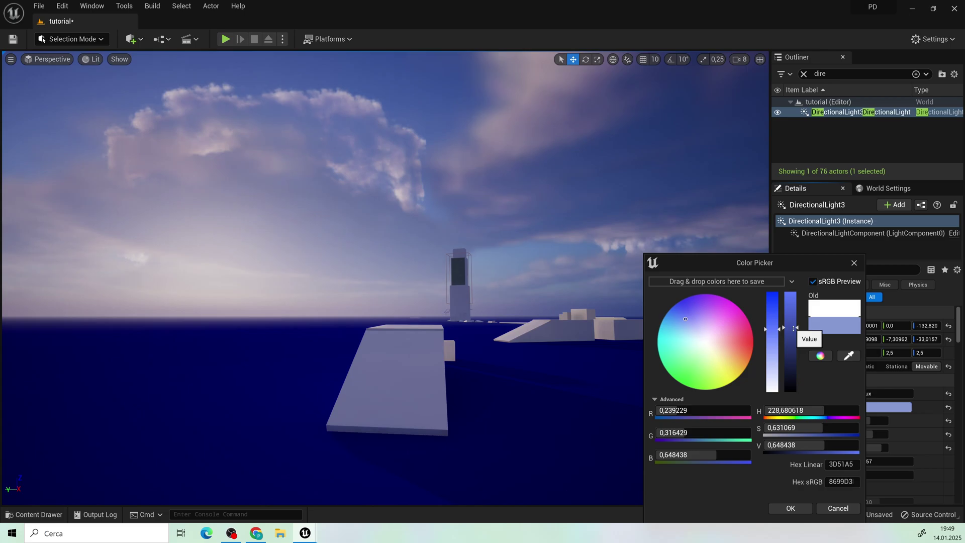
left_click_drag(796, 328, 796, 324)
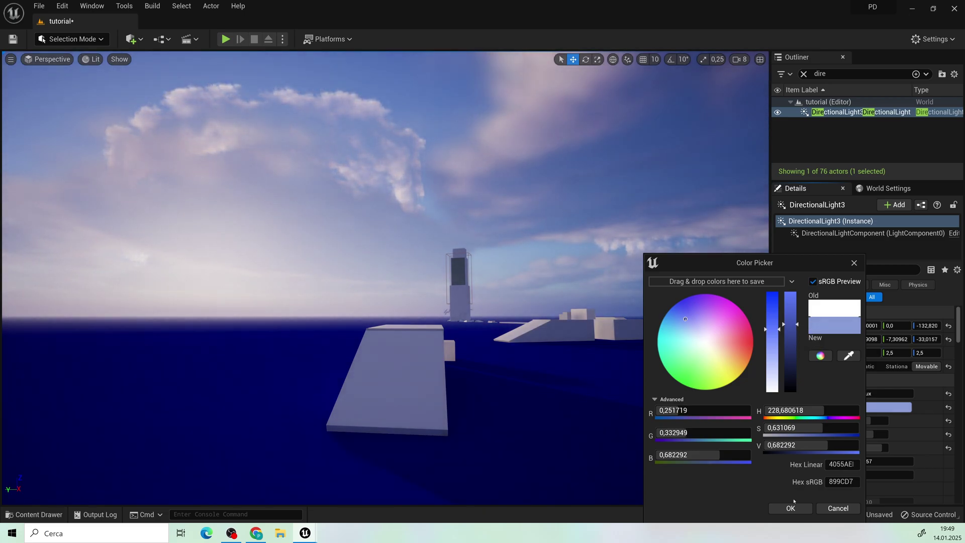
left_click(790, 507)
scroll(833, 435, "down", 1)
scroll(833, 435, "down", 2)
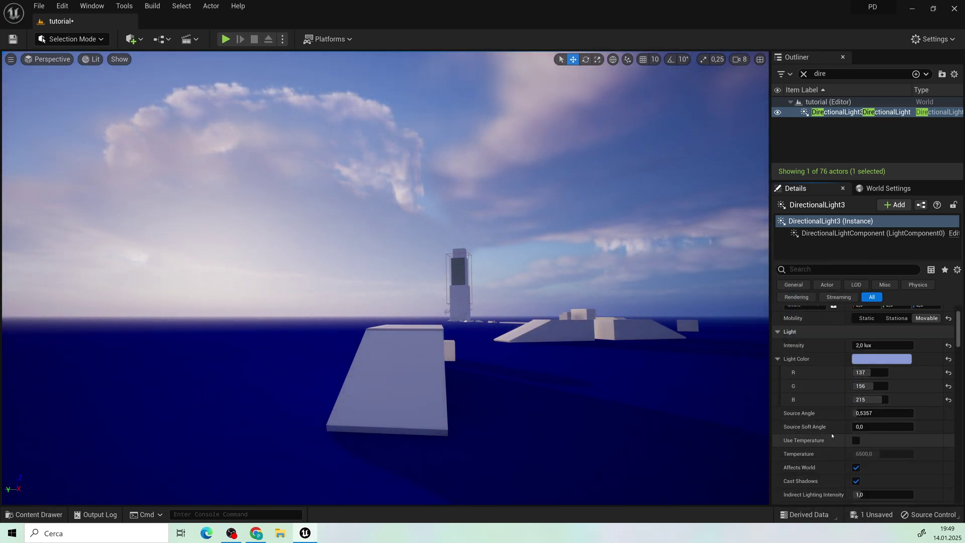
scroll(833, 435, "down", 1)
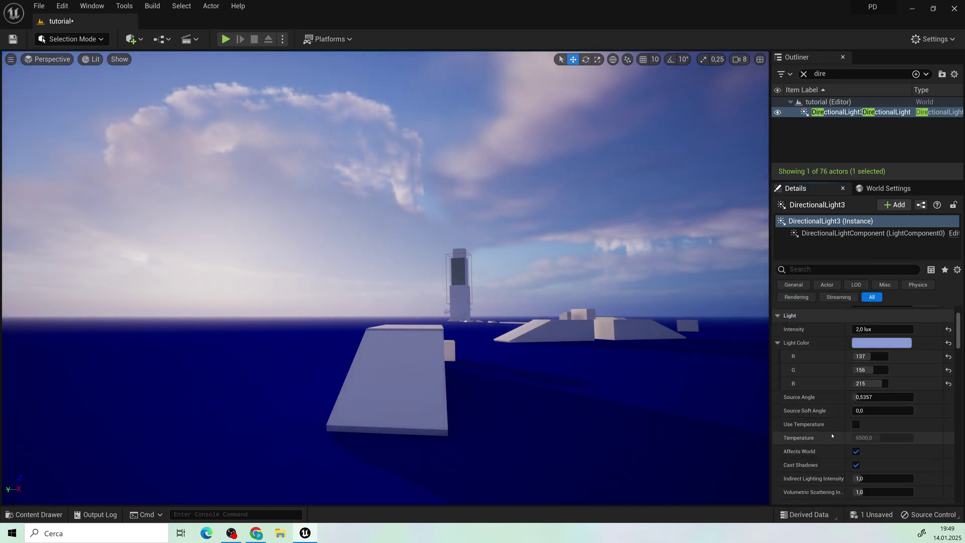
- Give the light a cool colour temperature and raise indirect lighting intensity to about 3.54
left_click(856, 424)
left_click_drag(868, 438, 909, 437)
scroll(841, 438, "down", 2)
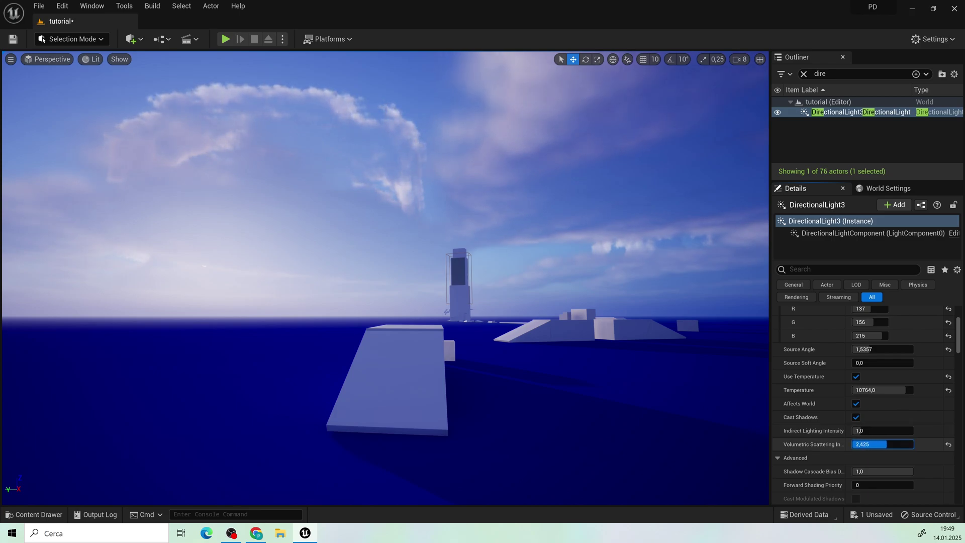
mouse_move(872, 431)
left_mouse_down()
mouse_move(884, 431)
mouse_move(874, 444)
left_mouse_up()
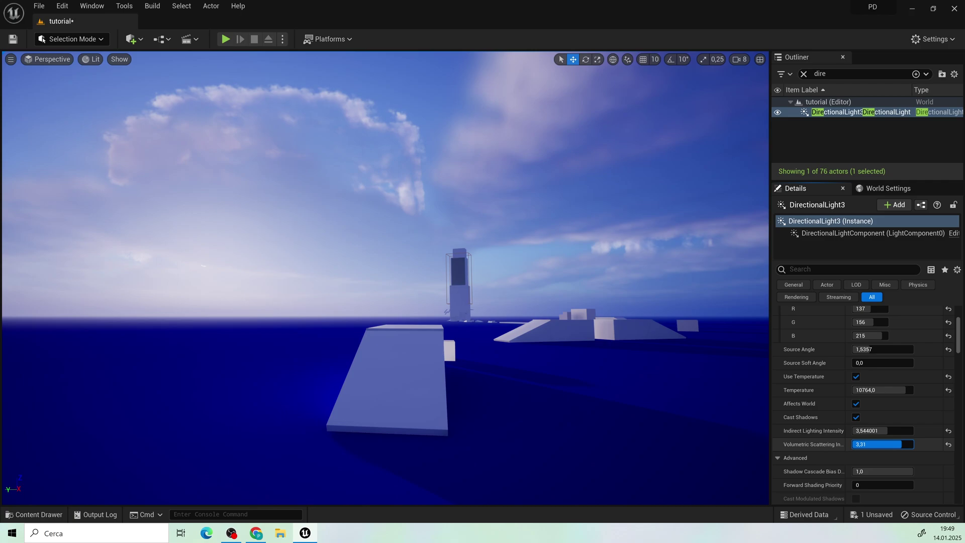
type("4")
- Set the volumetric scattering intensity to 6.0
key("Return")
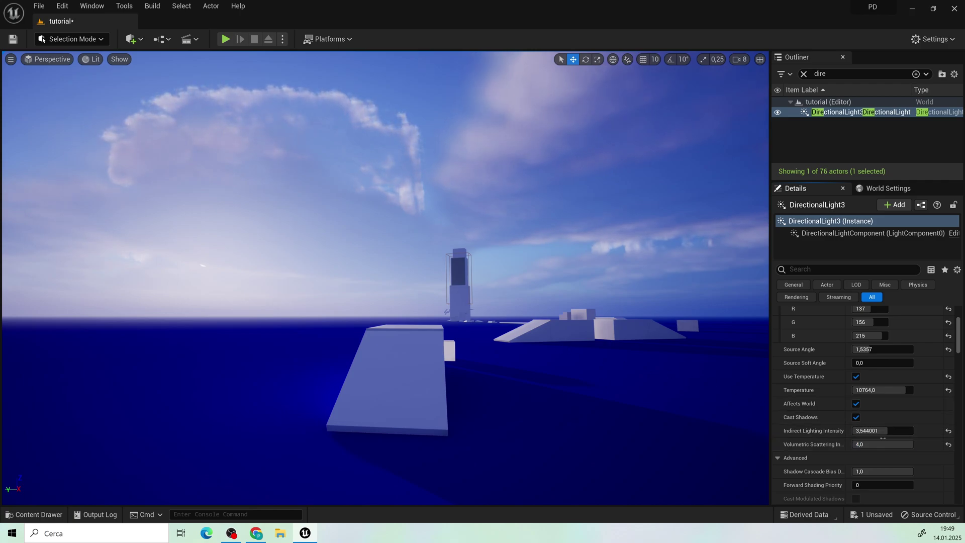
left_click(887, 445)
type("6")
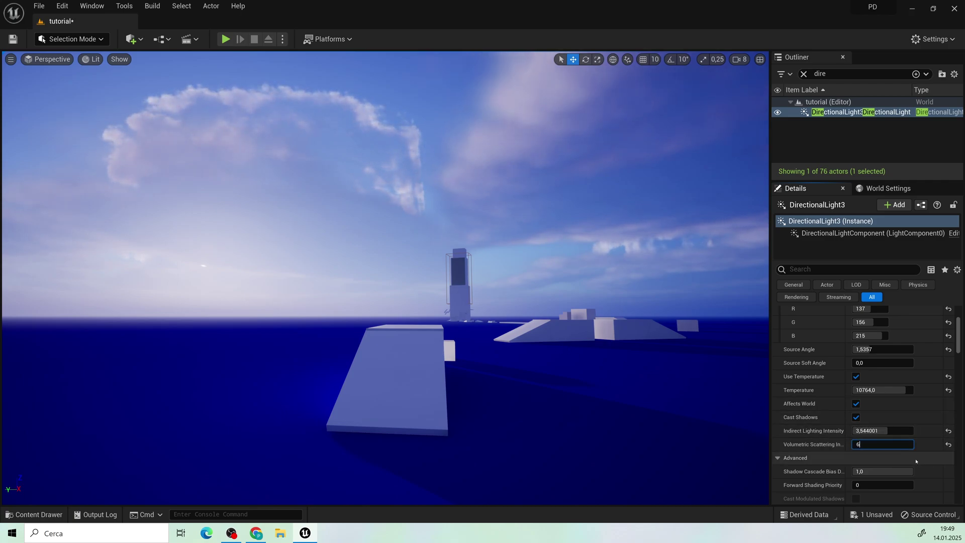
left_click(909, 457)
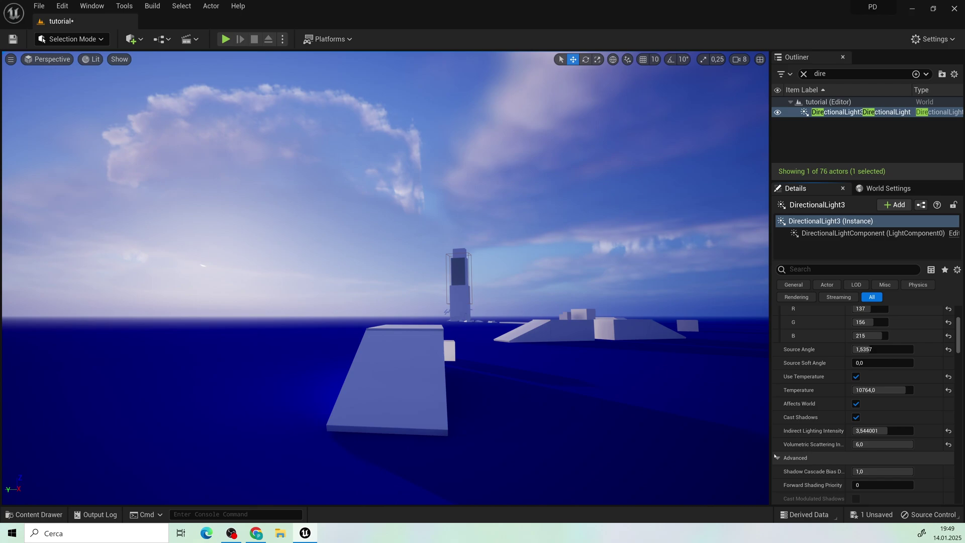
- Enable light shaft bloom with a bloom scale of 0.08
left_click(807, 459)
scroll(804, 456, "down", 2)
scroll(804, 457, "down", 2)
scroll(804, 456, "down", 2)
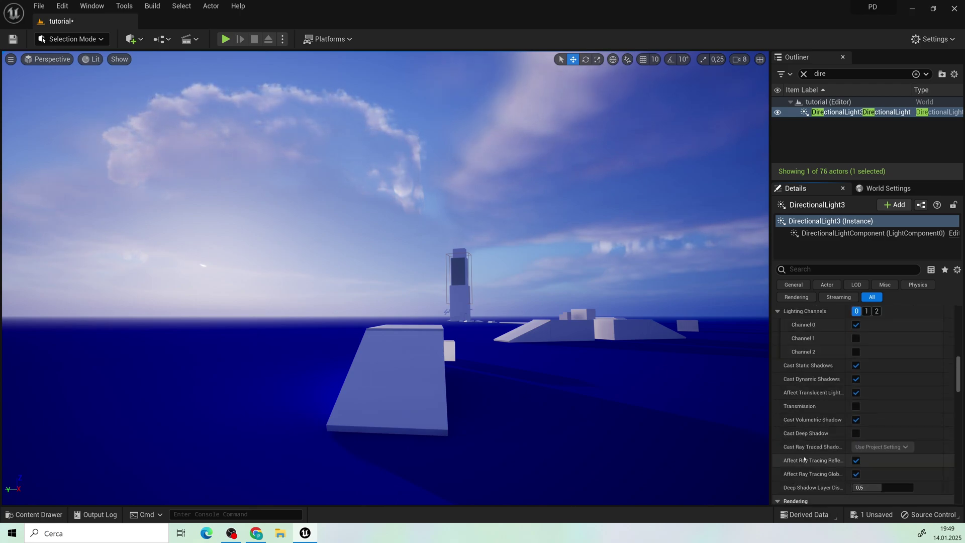
scroll(805, 457, "down", 2)
scroll(804, 459, "down", 2)
scroll(805, 457, "down", 1)
scroll(805, 455, "down", 2)
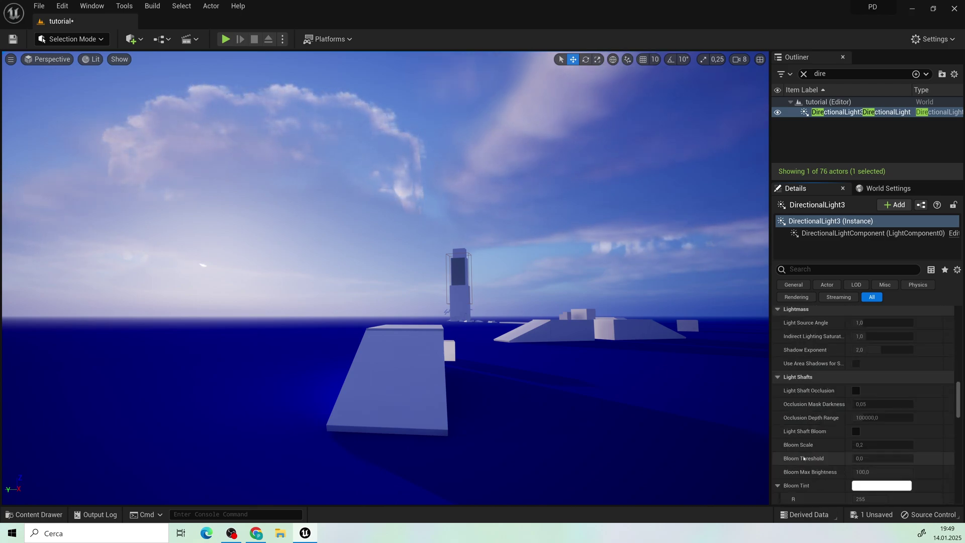
scroll(805, 451, "down", 1)
scroll(807, 446, "down", 1)
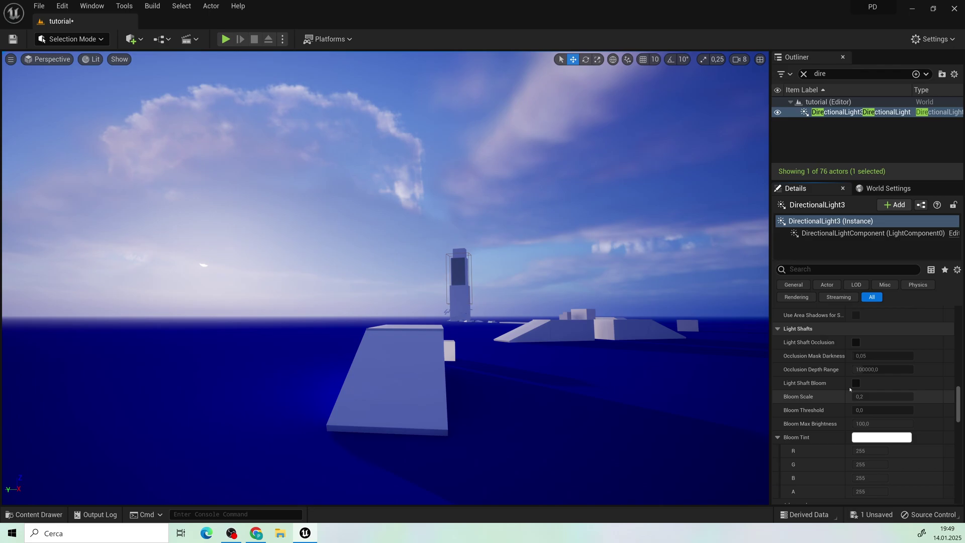
left_click(855, 383)
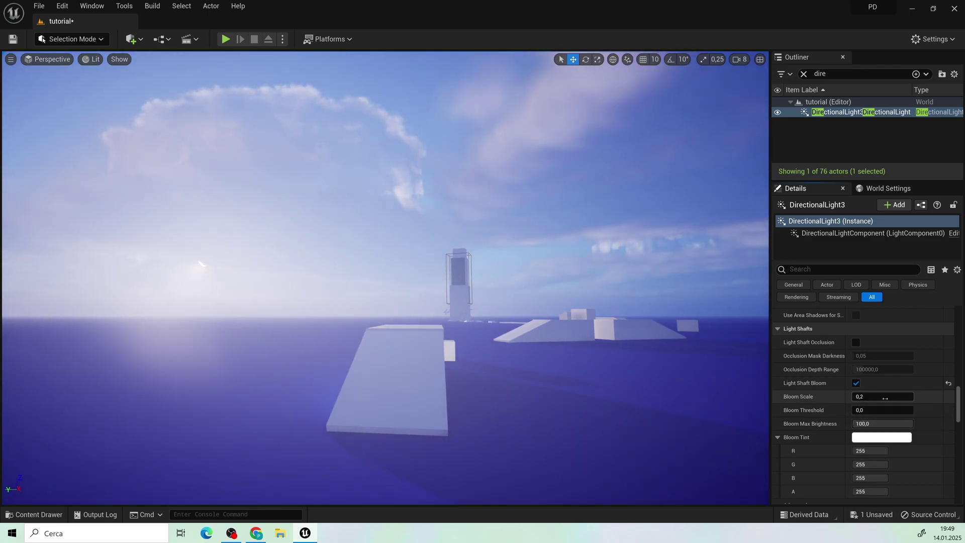
left_click_drag(885, 398, 867, 398)
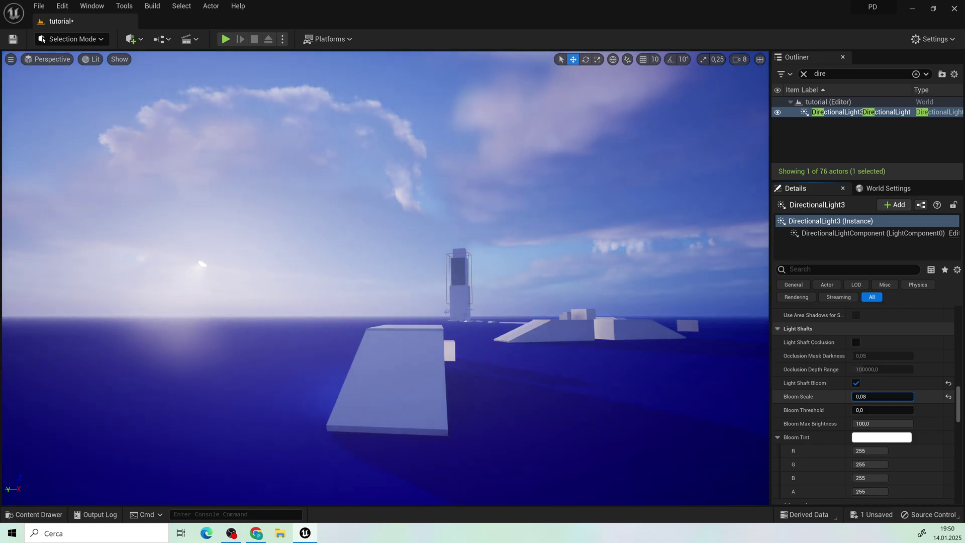
left_click_drag(867, 397, 875, 397)
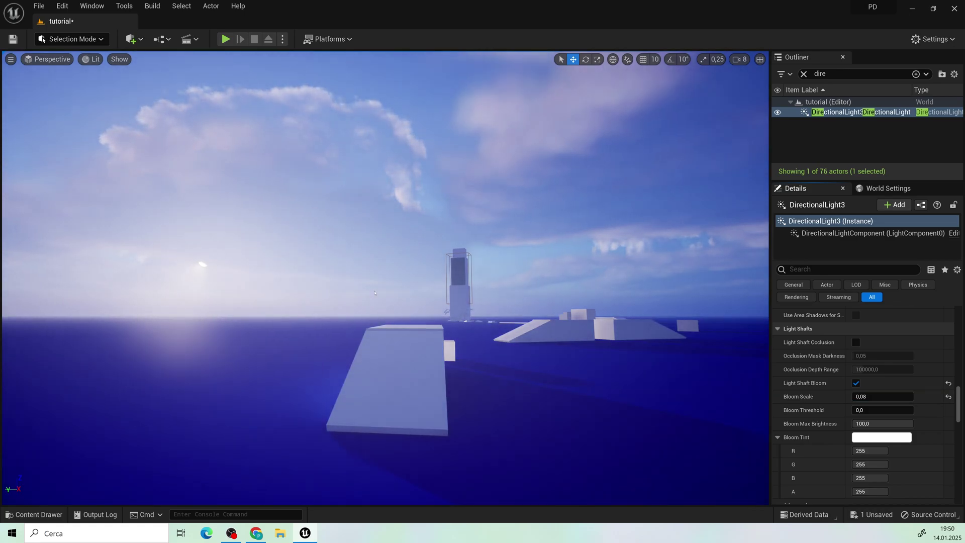
mouse_move(385, 279)
right_mouse_down()
mouse_move(317, 242)
mouse_move(362, 257)
mouse_move(301, 253)
right_mouse_up()
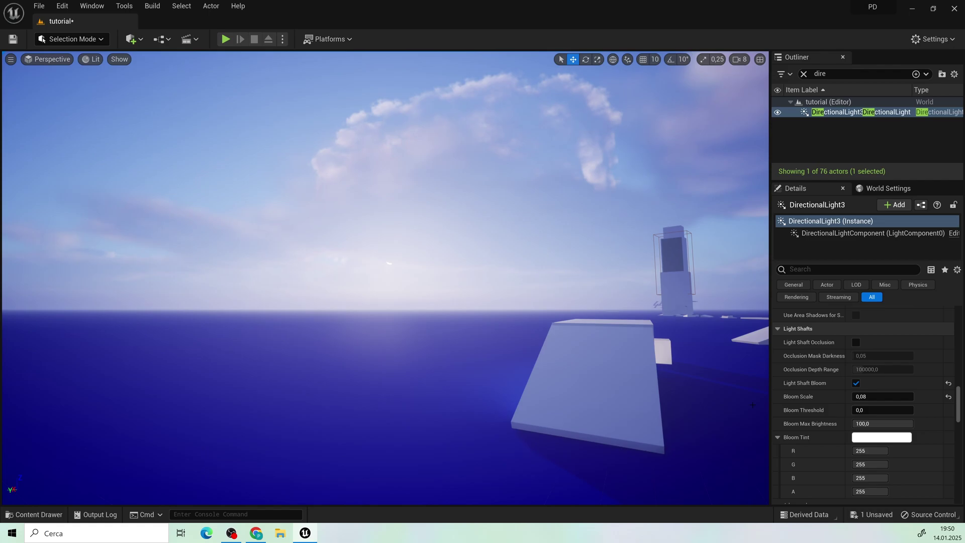
- Set bloom threshold to 0.352 and bloom max brightness to about 1.71
left_click_drag(873, 411, 877, 410)
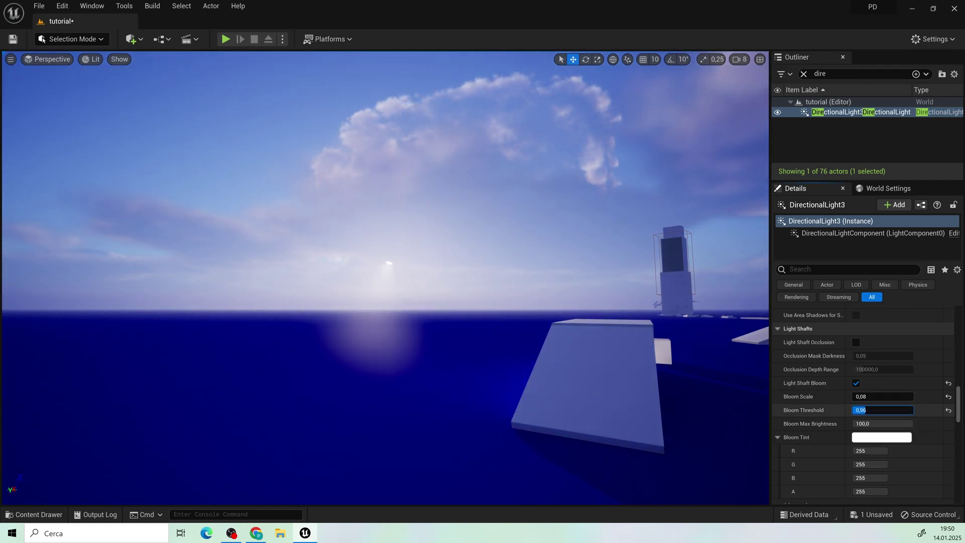
type("0,352")
key("Return")
mouse_move(385, 302)
right_mouse_down()
mouse_move(385, 249)
mouse_move(385, 287)
right_mouse_up()
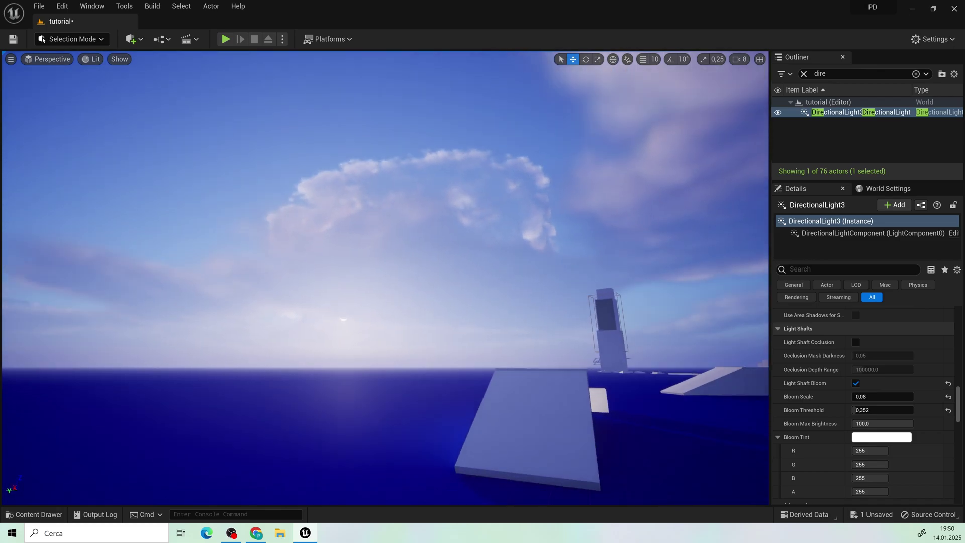
left_click(883, 423)
type("0")
key("Return")
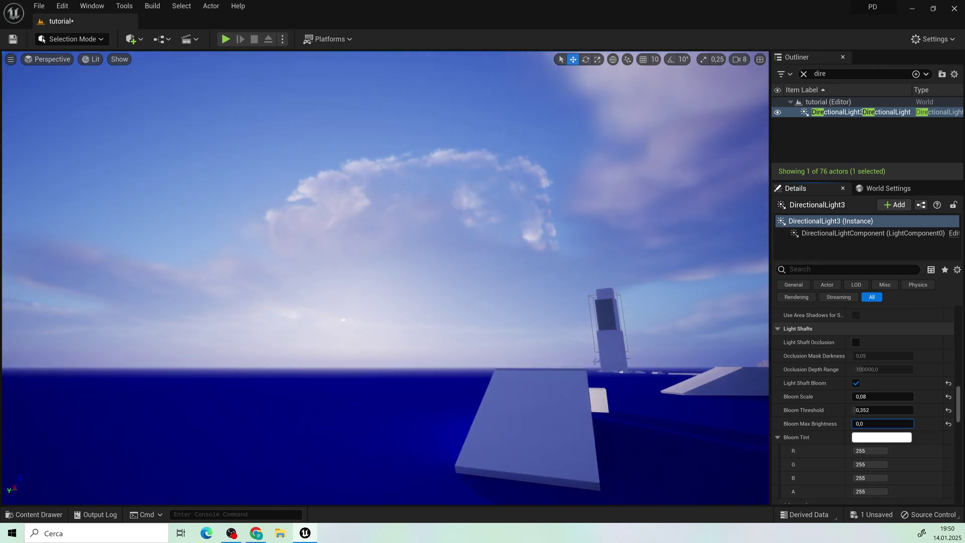
mouse_move(883, 423)
left_mouse_down()
mouse_move(897, 424)
mouse_move(891, 434)
left_mouse_up()
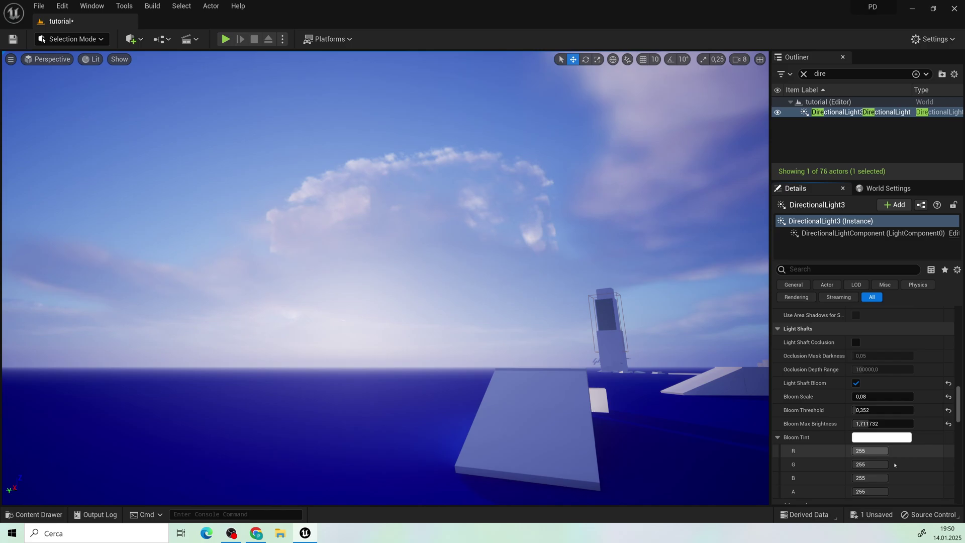
- Tint the light shaft bloom a dim lavender blue (112, 113, 184)
left_click(890, 439)
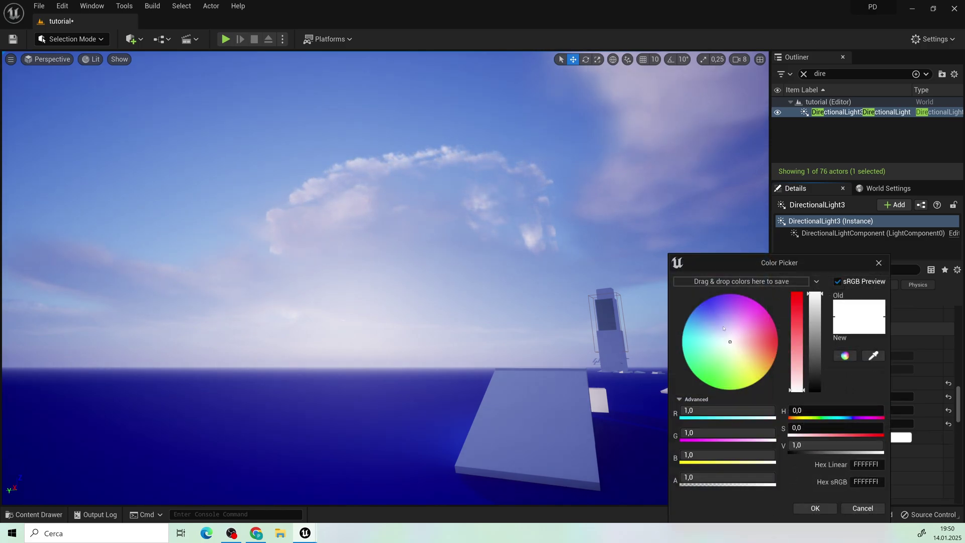
left_click_drag(724, 328, 710, 309)
mouse_move(822, 327)
left_mouse_down()
mouse_move(814, 342)
mouse_move(791, 327)
left_mouse_up()
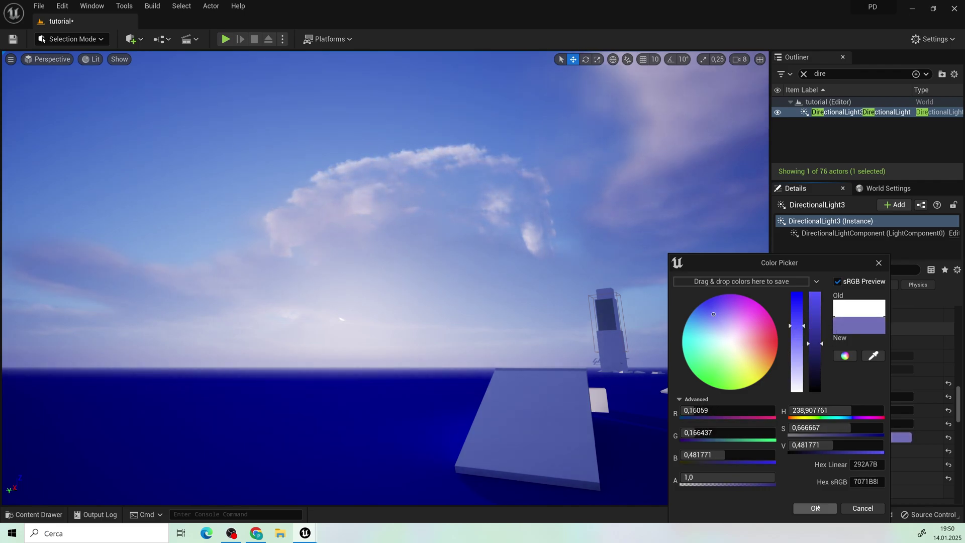
left_click(815, 508)
- Set bloom scale to 0.96 and bloom threshold to 0.56
left_click_drag(867, 397, 883, 396)
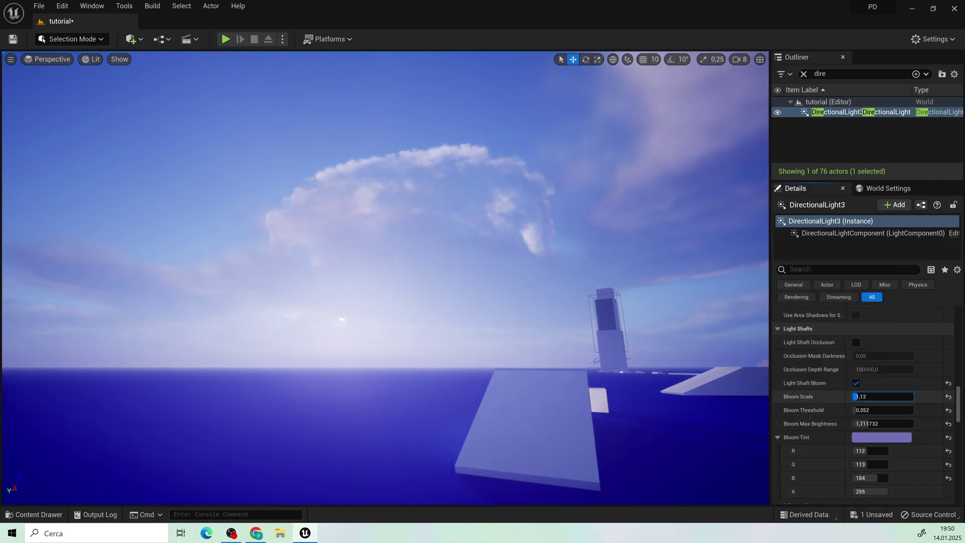
type("0,96")
key("Tab")
type("0,8")
key("Return")
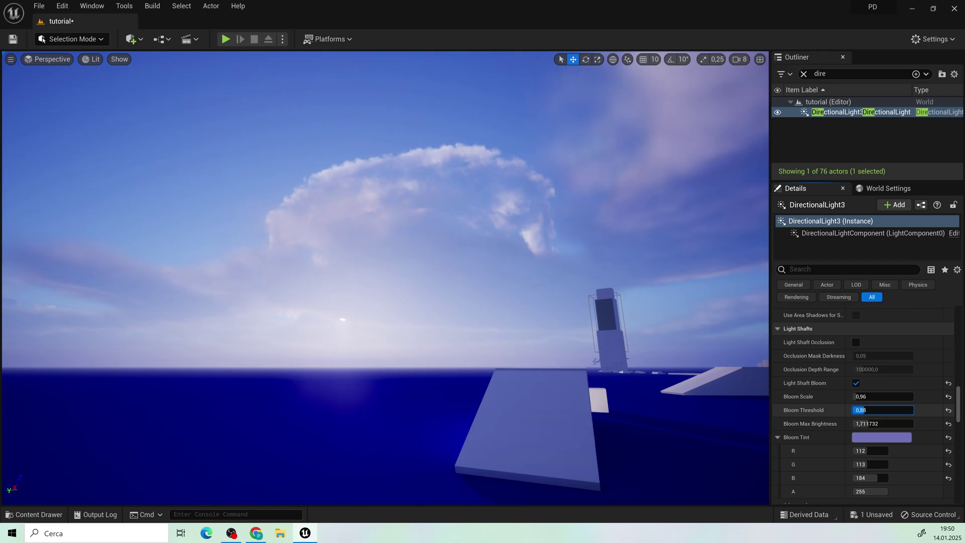
type("0,56")
key("Return")
right_click_drag(385, 279, 347, 264)
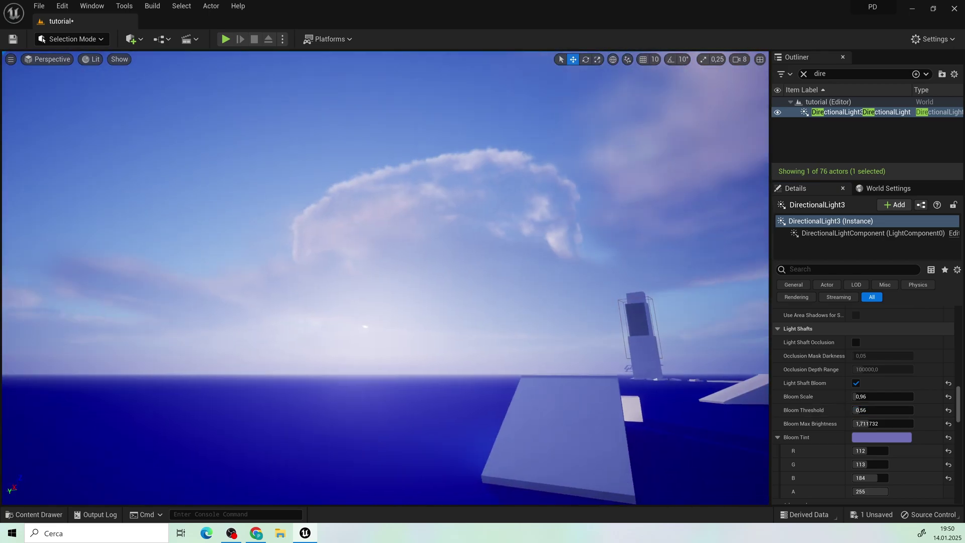
right_click_drag(481, 351, 481, 351)
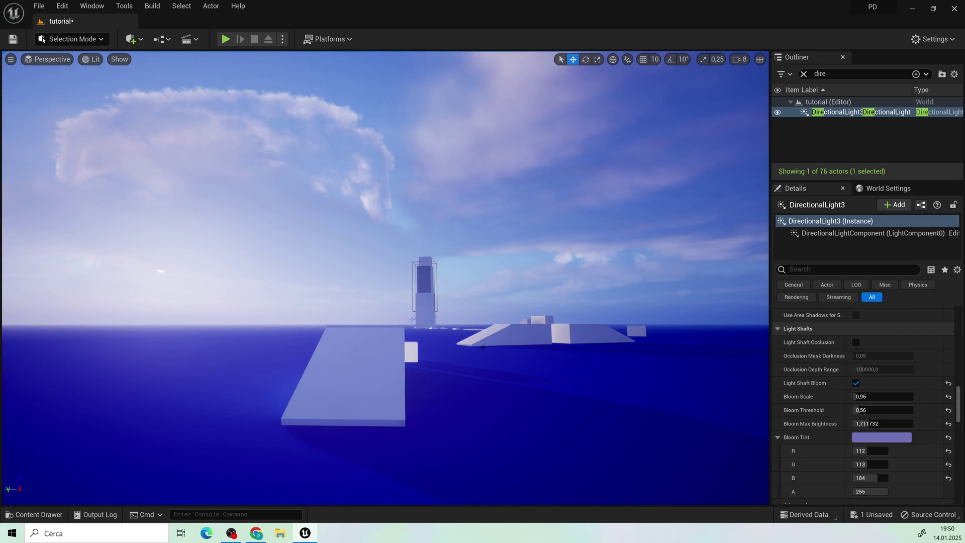
scroll(867, 407, "down", 3)
- Select ExponentialHeightFog1 and raise its fog density to about 0.035
left_click(822, 73)
type("f")
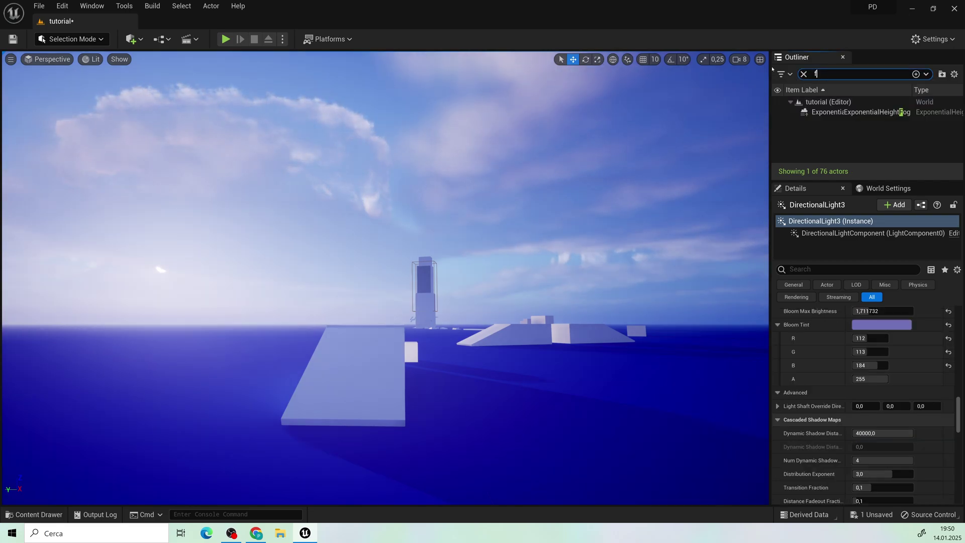
type("og")
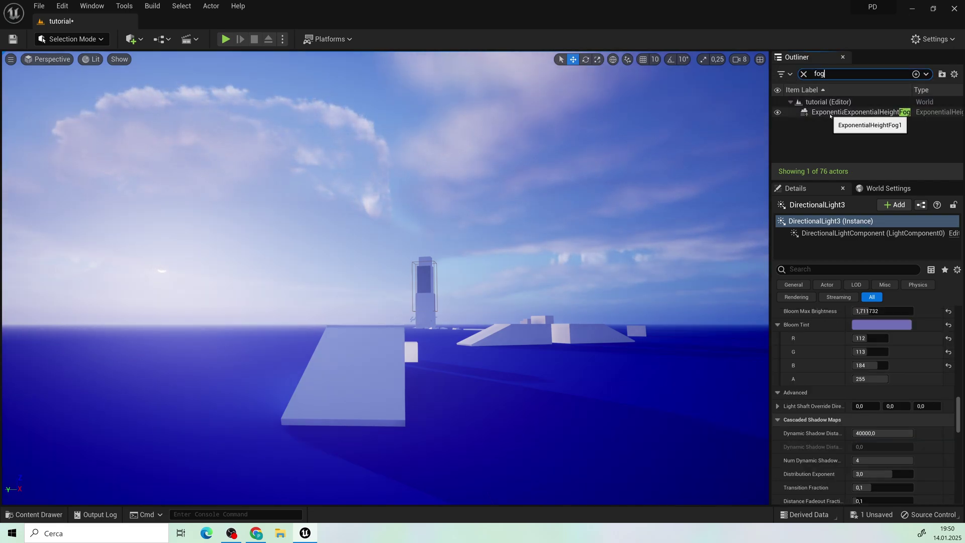
left_click(860, 112)
scroll(885, 433, "up", 2)
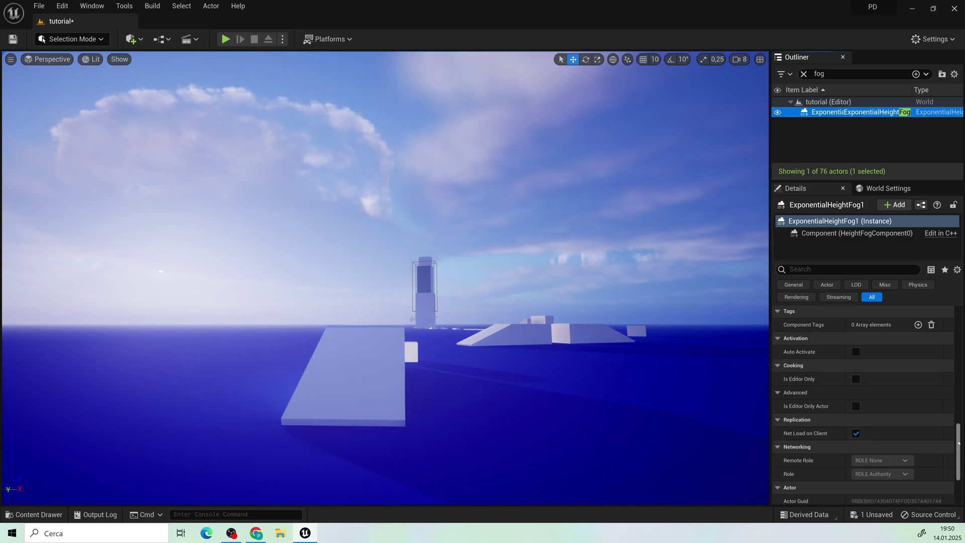
left_click_drag(958, 452, 964, 258)
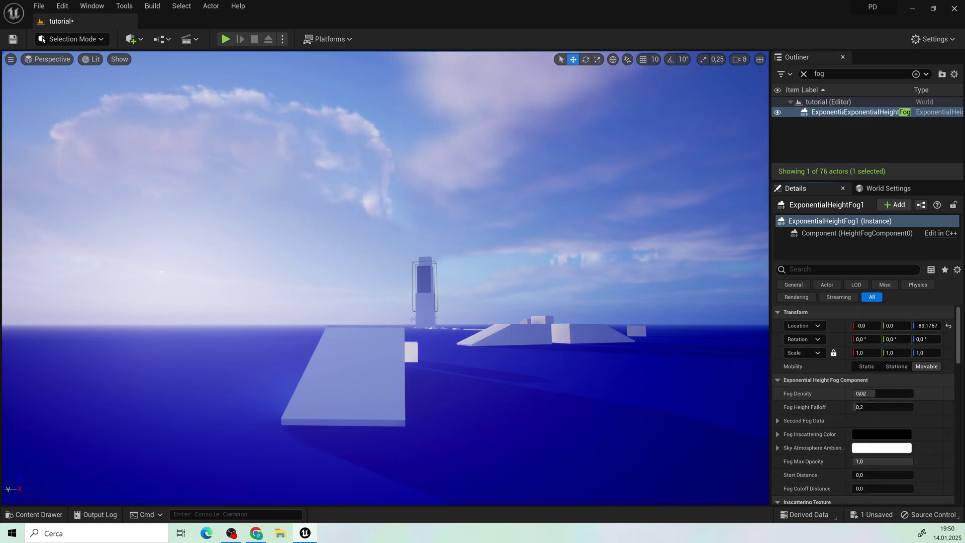
left_click(861, 395)
left_click_drag(880, 394, 893, 395)
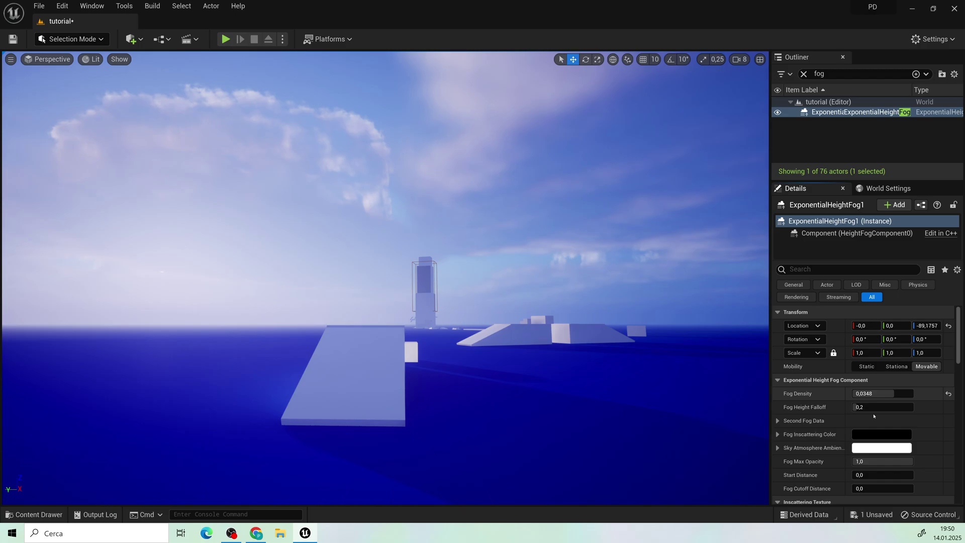
- Set the fog's Sky Atmosphere Ambient colour to a deep purple-blue
left_click(881, 448)
left_click(689, 324)
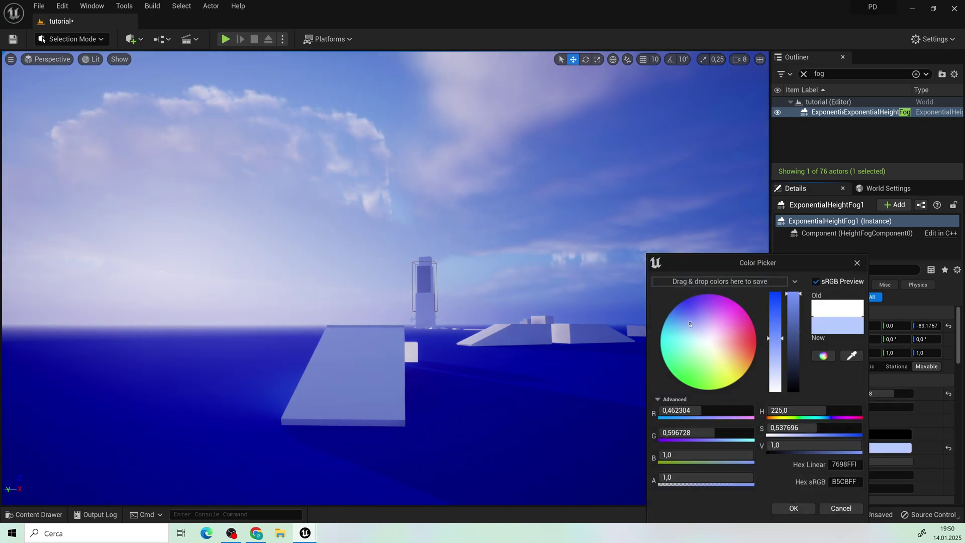
left_click_drag(747, 264, 841, 246)
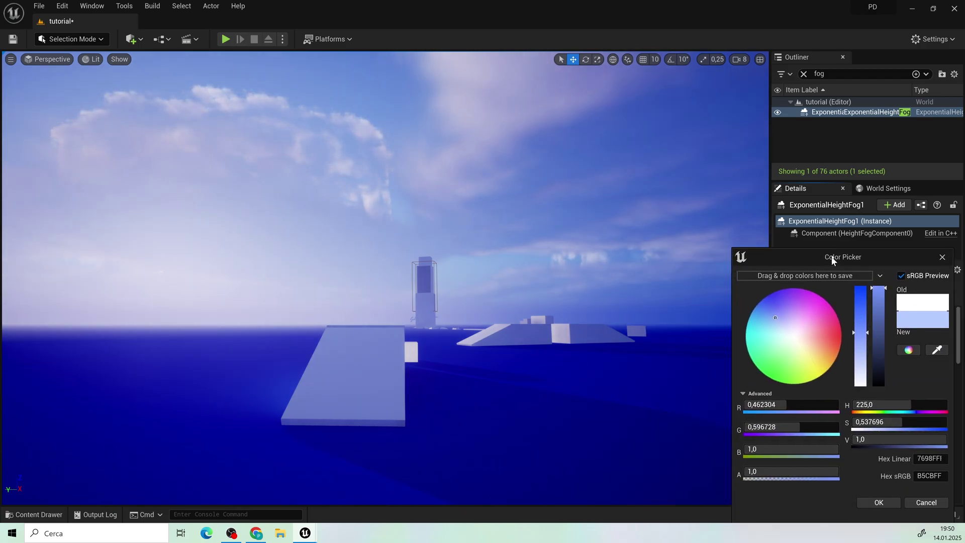
left_click_drag(784, 306, 781, 286)
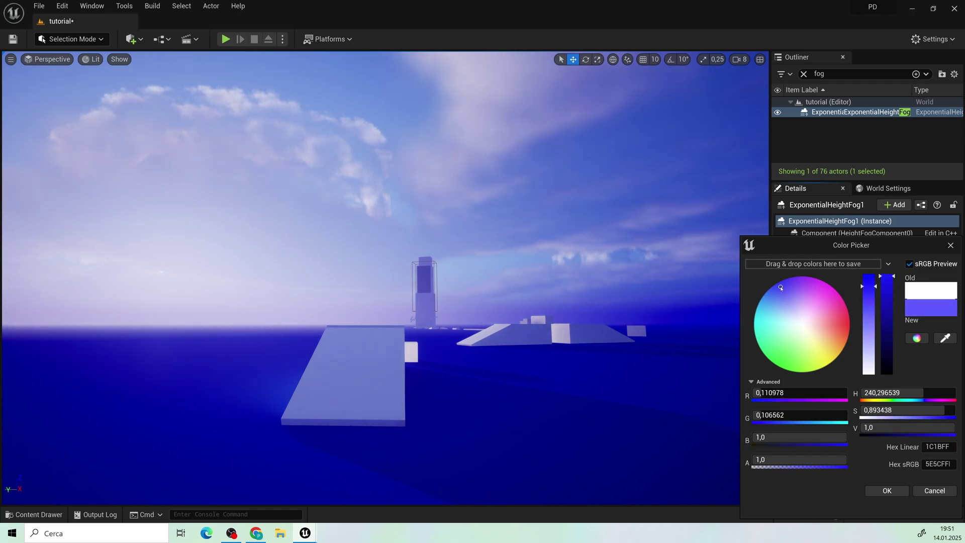
left_click_drag(883, 305, 880, 340)
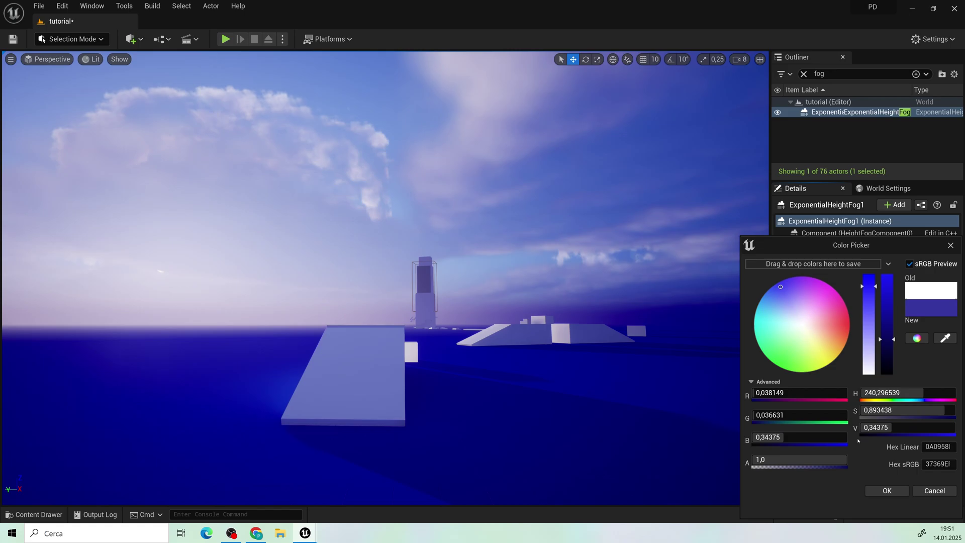
left_click(888, 492)
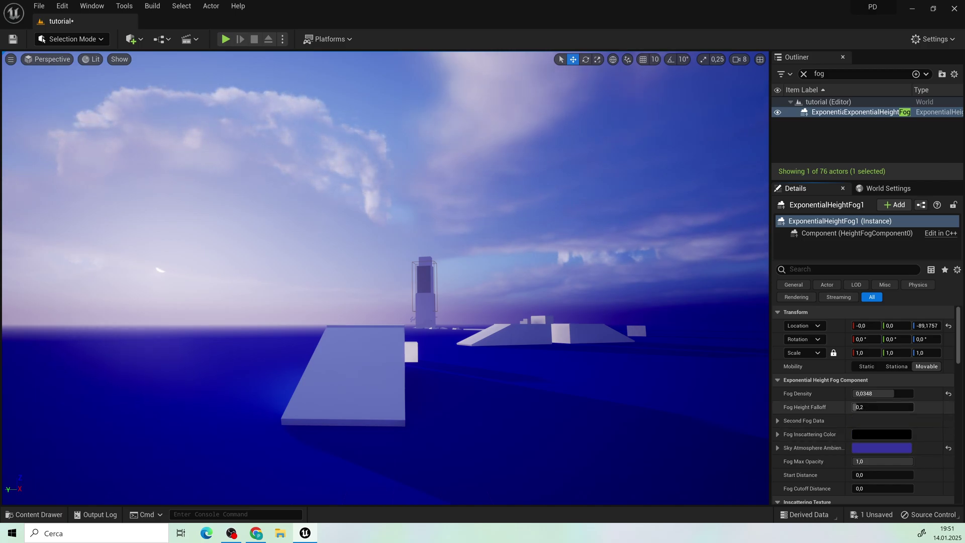
- Drag Fog Height Falloff down to about 0.16
left_click(856, 408)
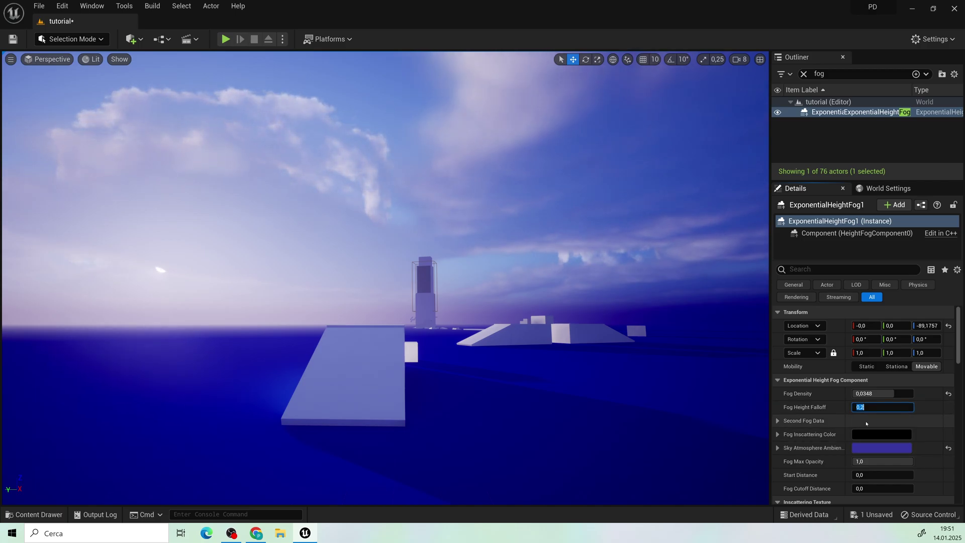
mouse_move(875, 407)
left_mouse_down()
mouse_move(894, 407)
mouse_move(868, 407)
mouse_move(879, 407)
left_mouse_up()
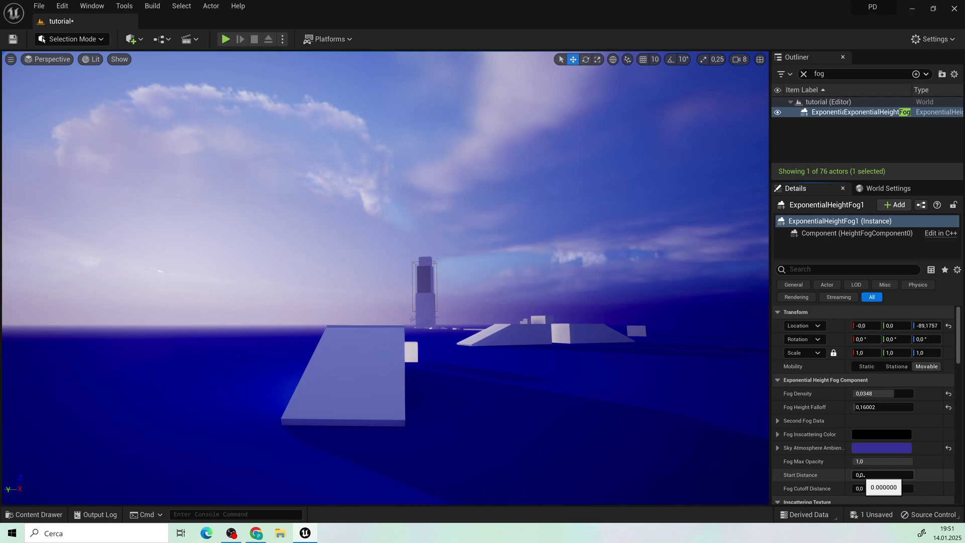
scroll(852, 467, "down", 1)
scroll(849, 464, "down", 2)
scroll(845, 462, "down", 2)
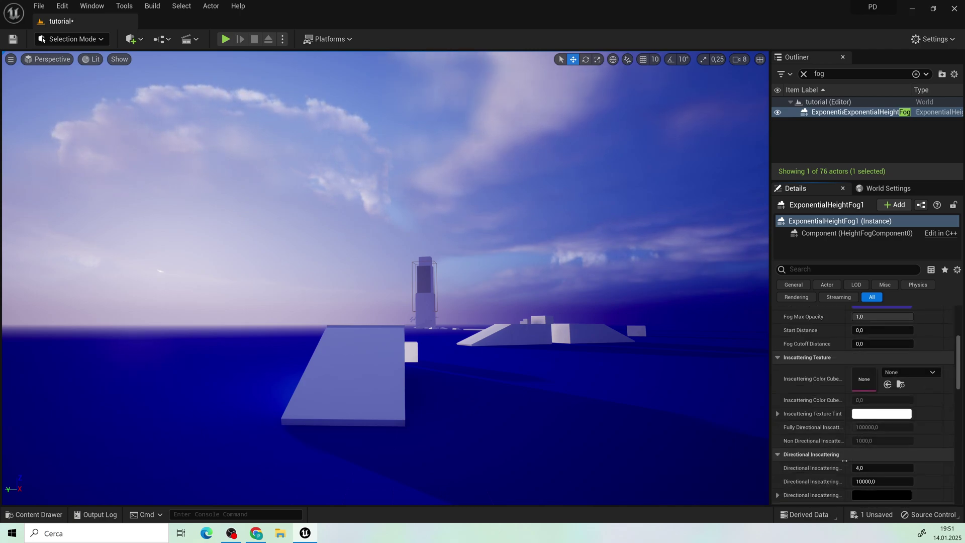
scroll(845, 461, "down", 3)
scroll(846, 460, "down", 2)
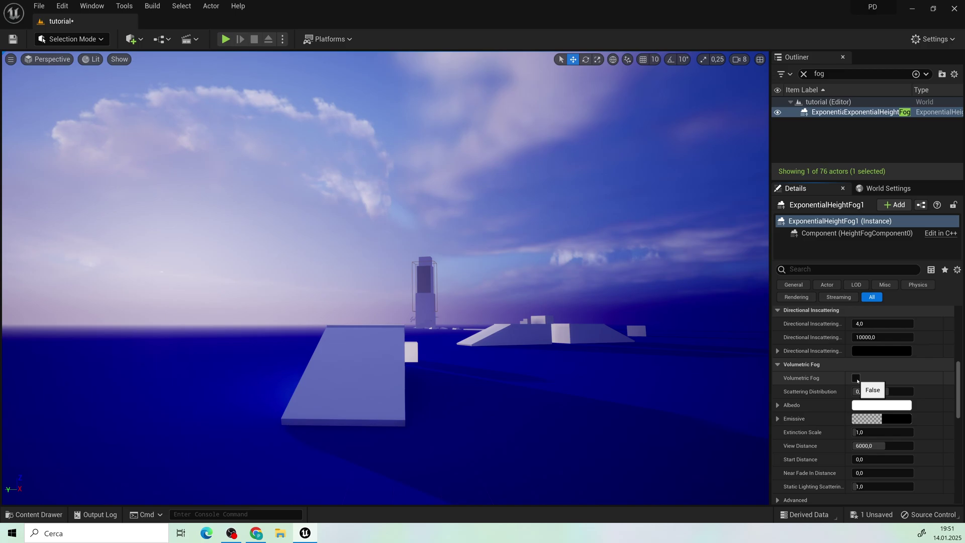
- Enable volumetric fog and give it a dim blue-lavender albedo
left_click(858, 379)
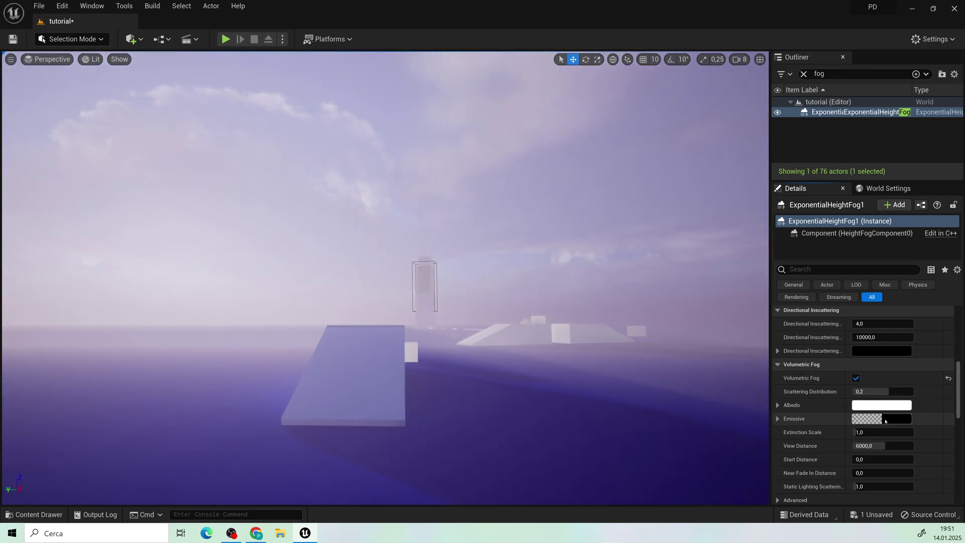
left_click(894, 408)
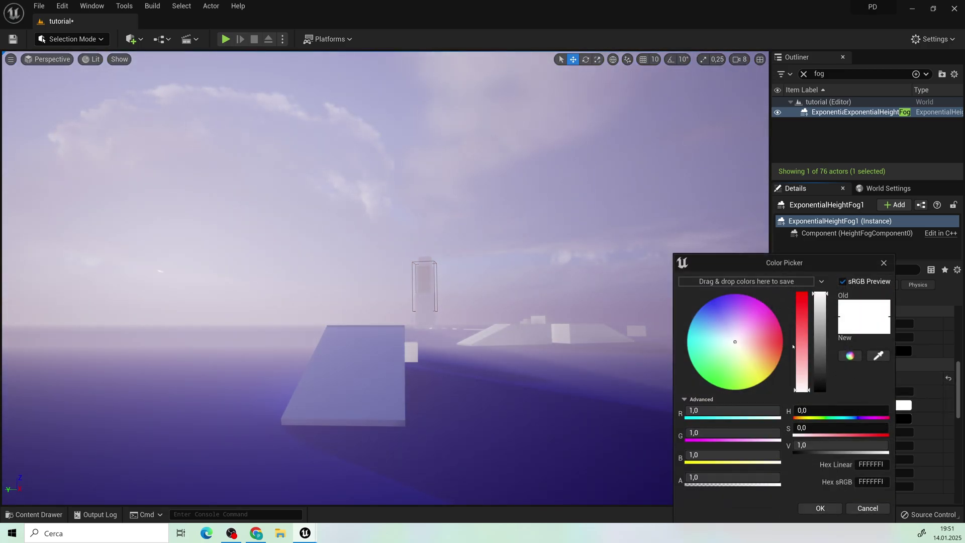
left_click_drag(712, 316, 713, 312)
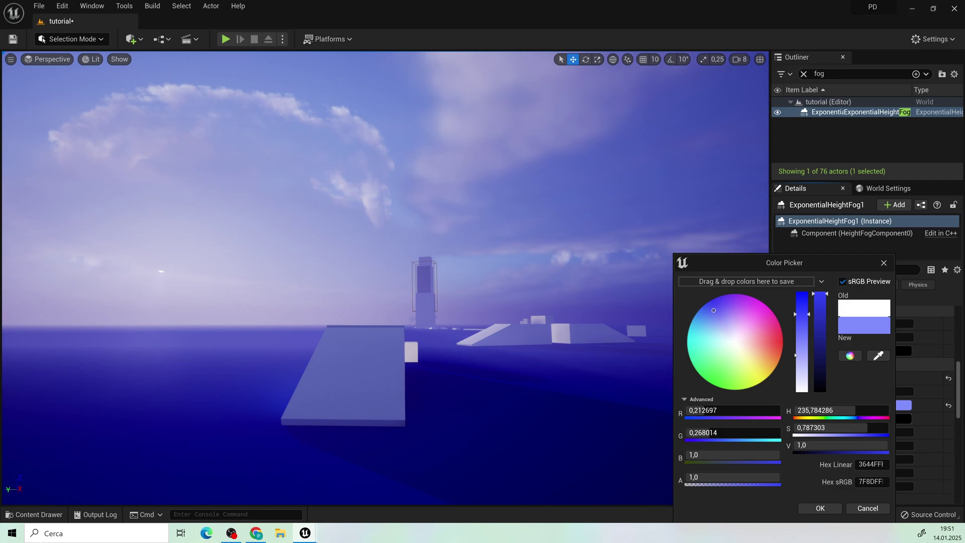
mouse_move(818, 336)
left_mouse_down()
mouse_move(818, 351)
mouse_move(818, 329)
left_mouse_up()
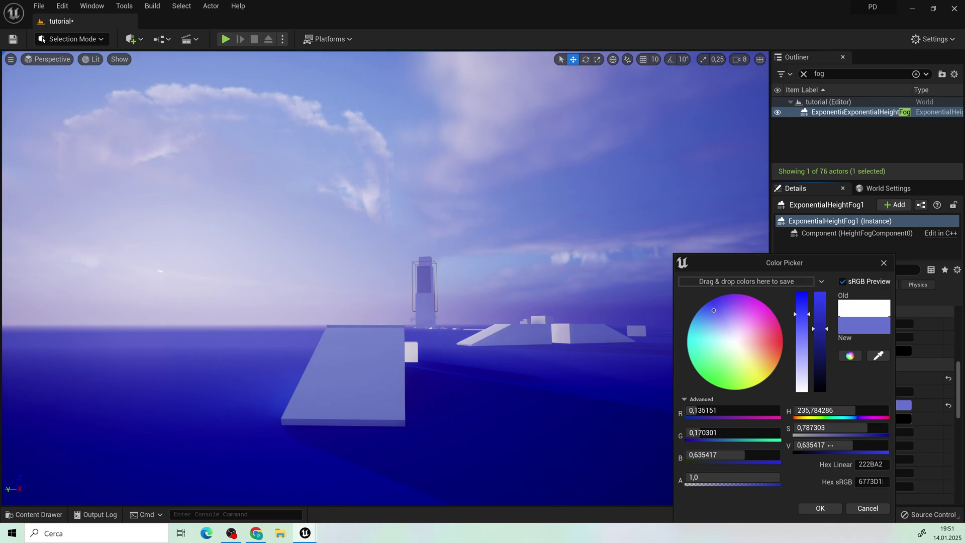
left_click(821, 508)
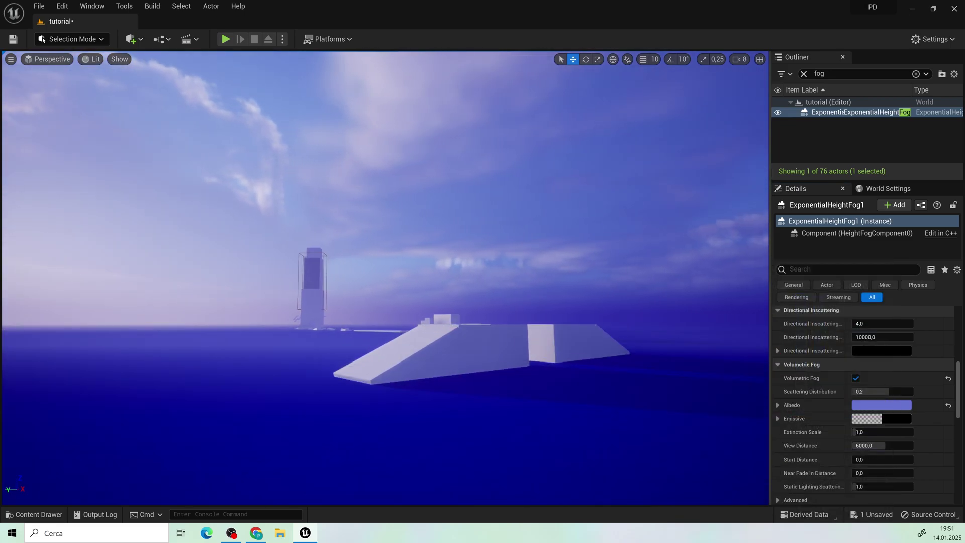
- Set the volumetric fog extinction scale to about 0.694
right_click_drag(385, 279, 400, 279)
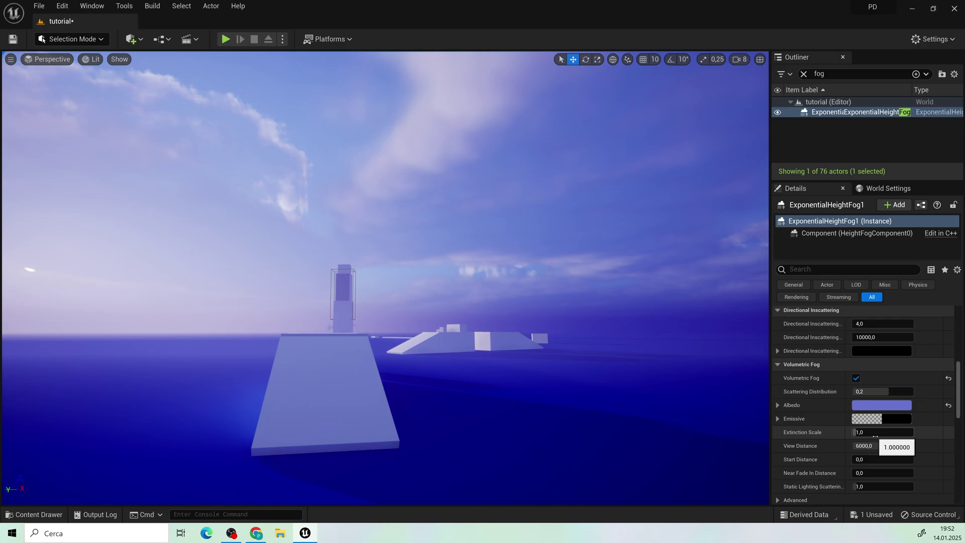
left_click_drag(858, 432, 898, 432)
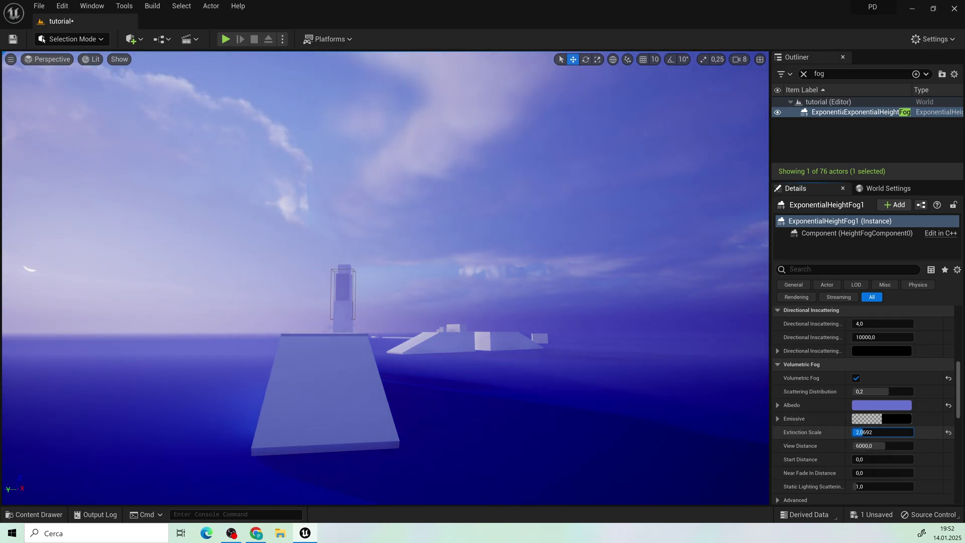
type("0,1")
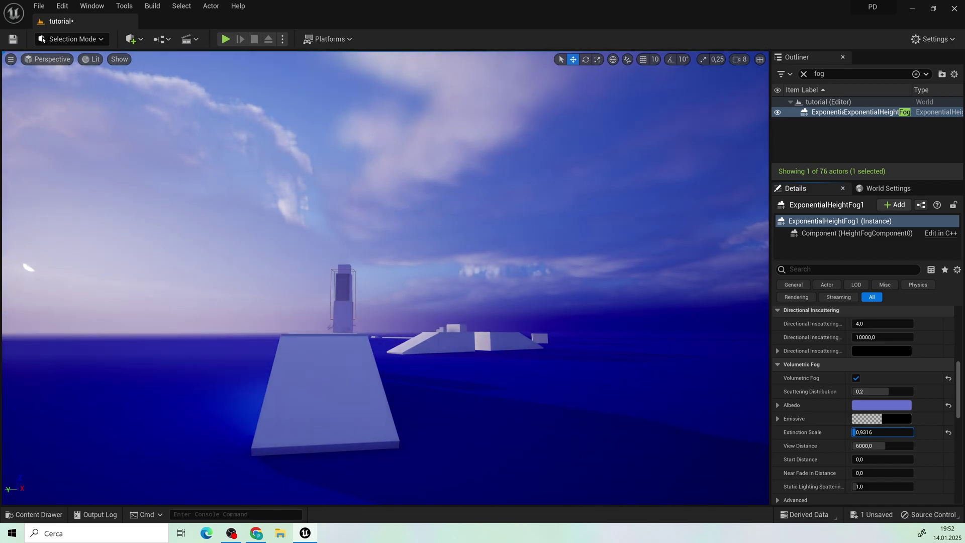
left_click_drag(883, 431, 894, 432)
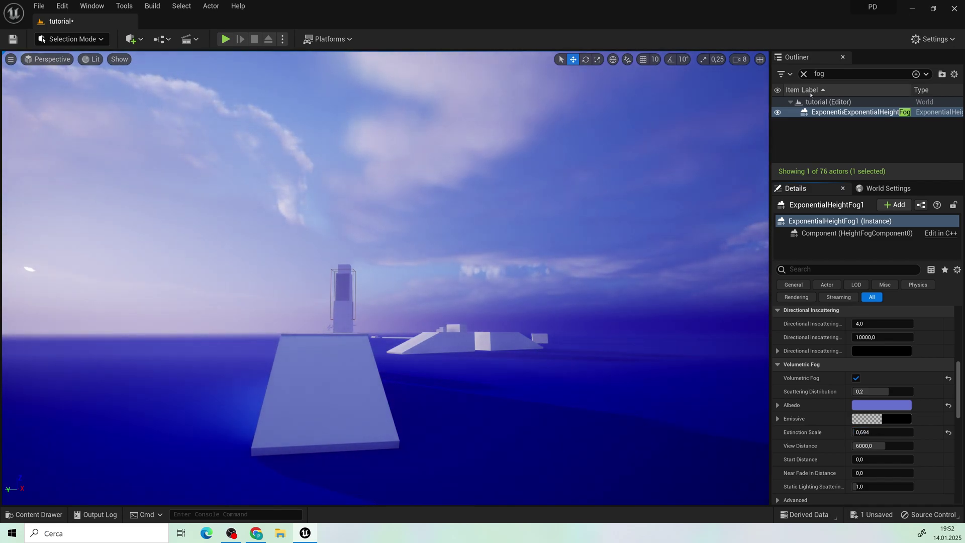
- Select SkyAtmosphere1 and make its ground albedo a bright blue
left_click(799, 78)
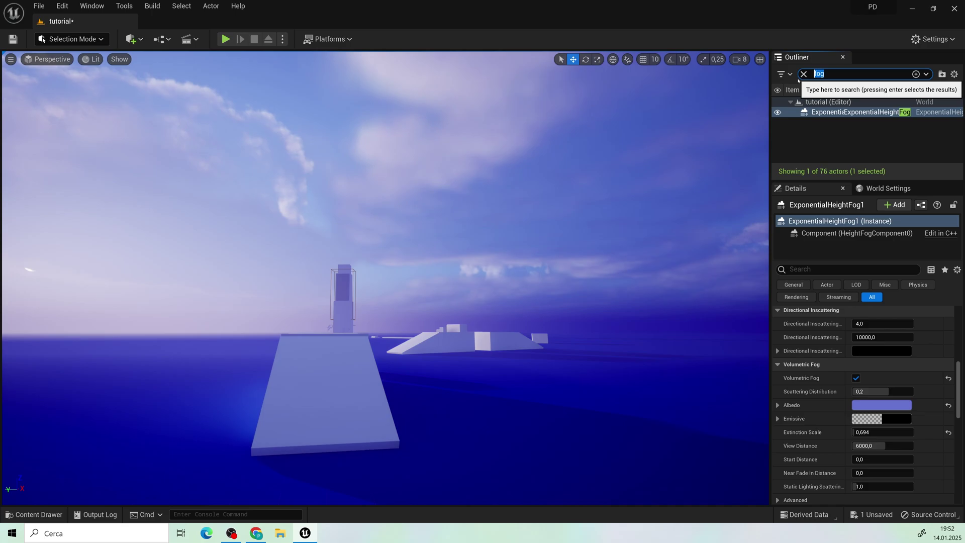
type("sk")
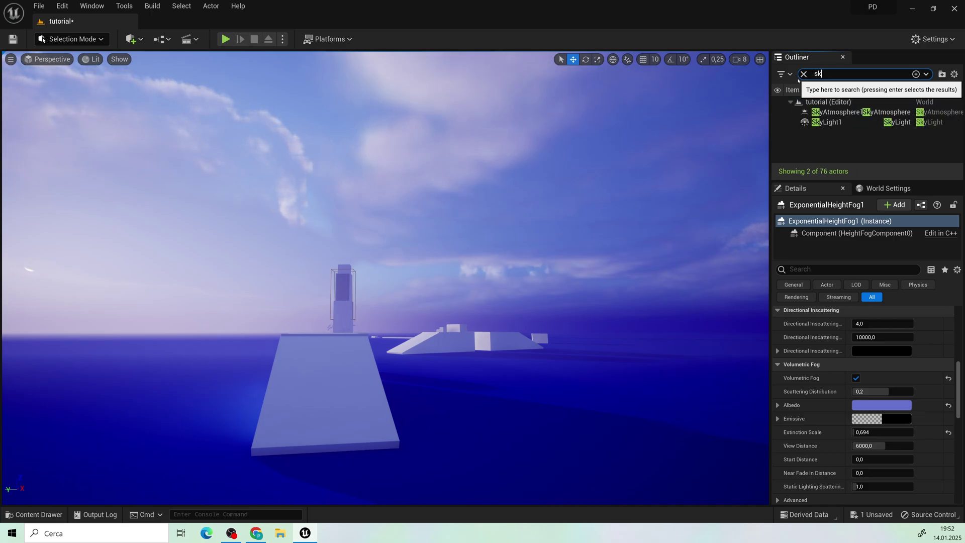
type("y")
left_click(838, 112)
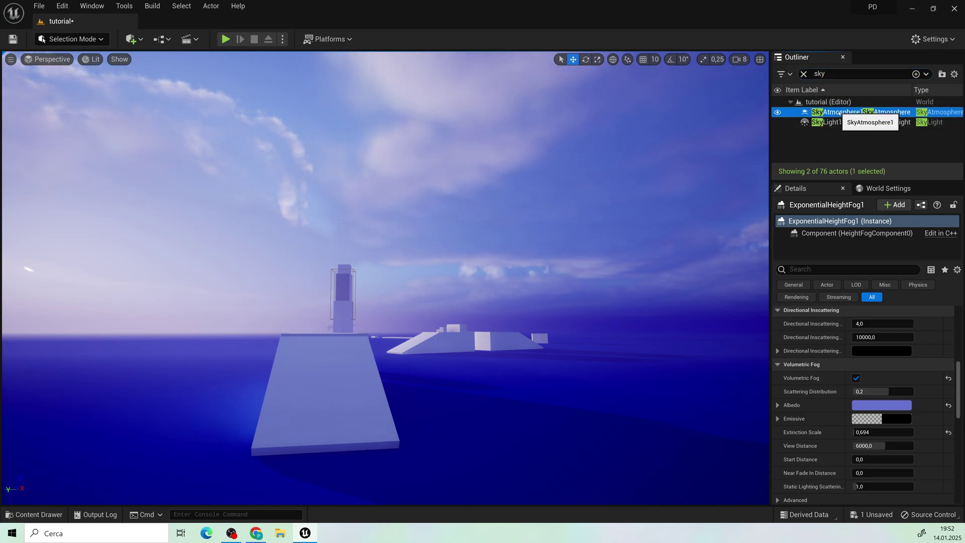
scroll(878, 352, "up", 5)
scroll(881, 362, "up", 5)
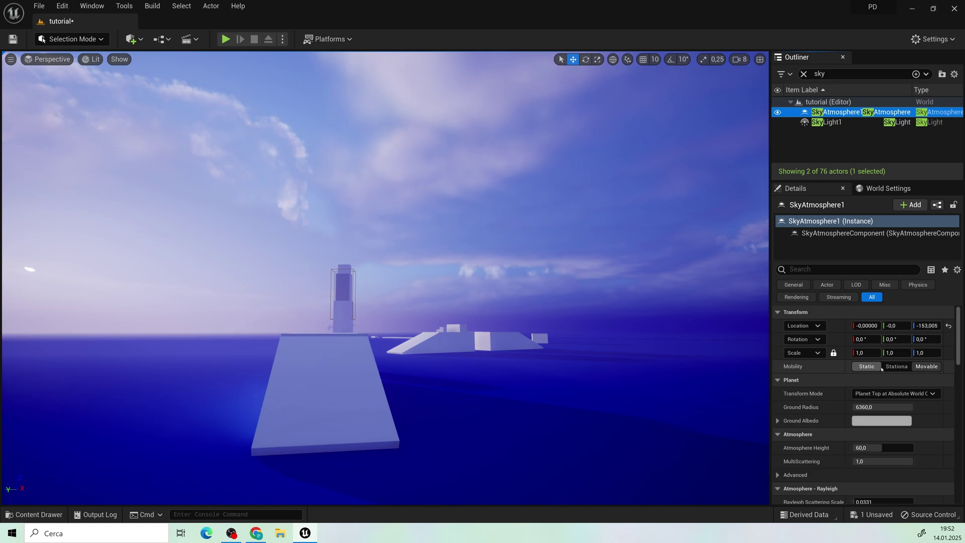
left_click(867, 429)
left_click(871, 421)
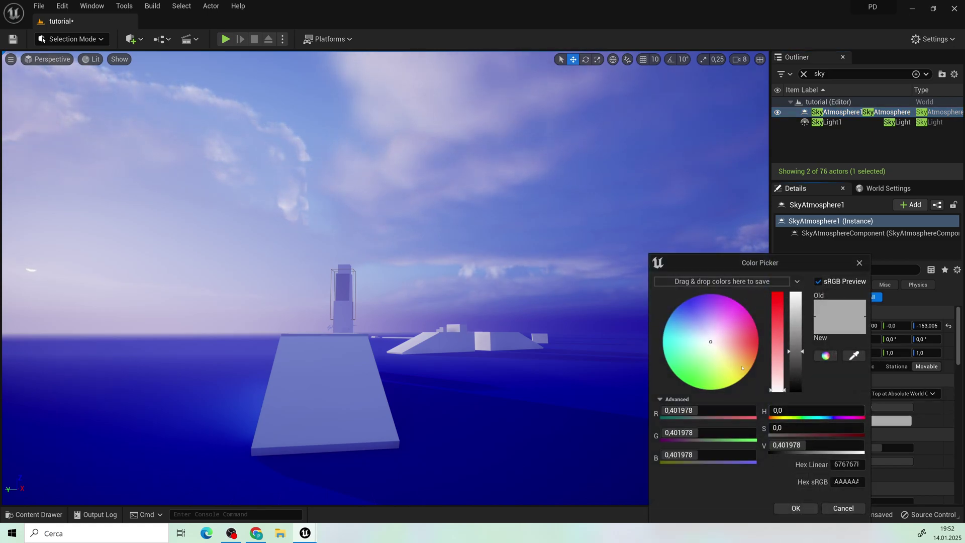
left_click_drag(711, 340, 687, 307)
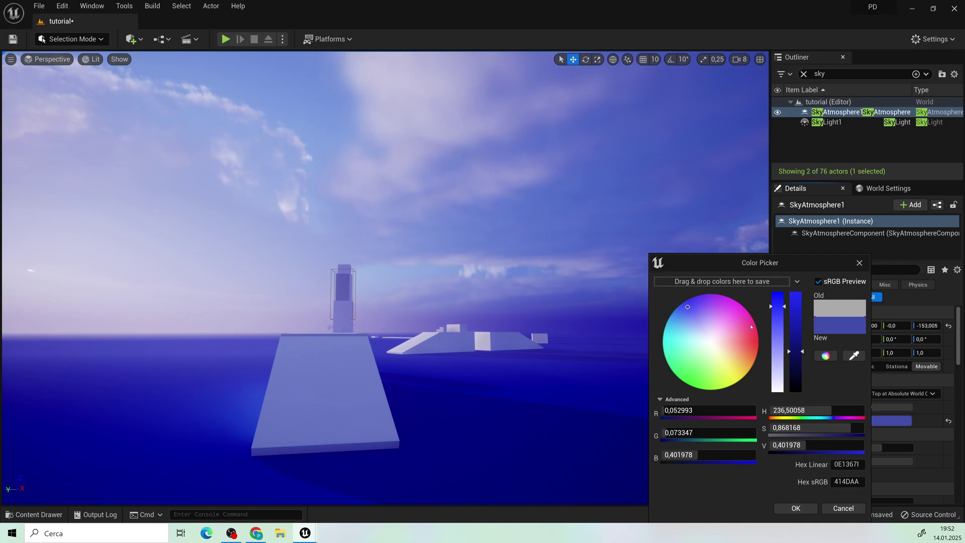
left_click_drag(798, 335, 799, 317)
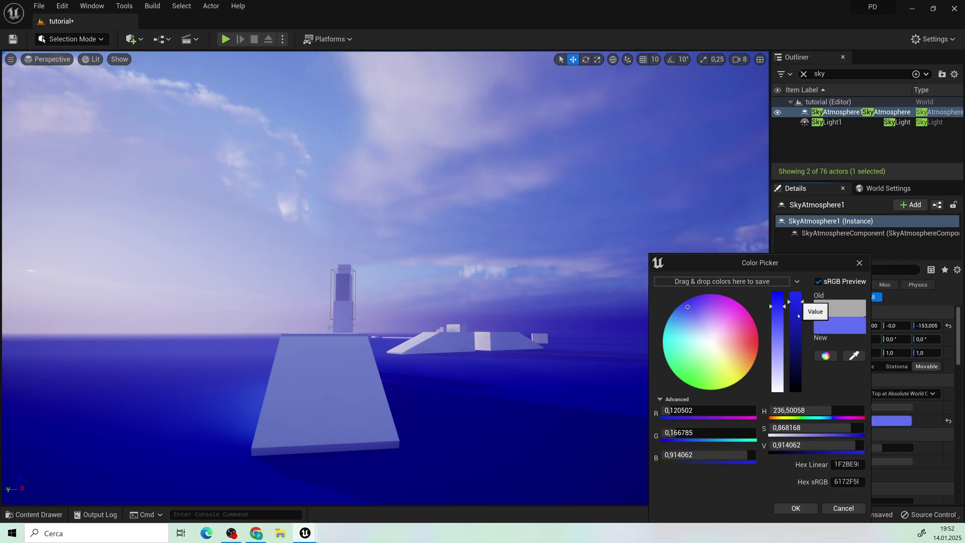
left_click(784, 511)
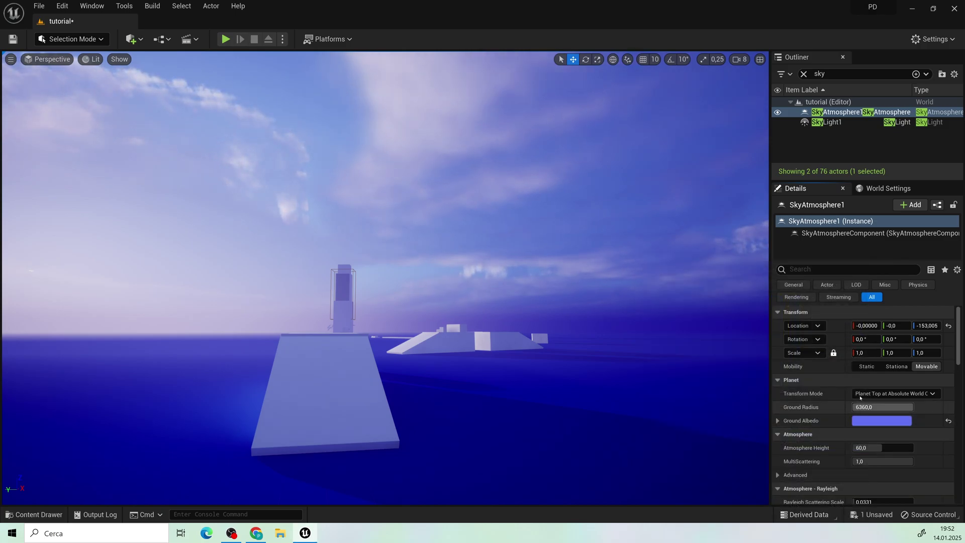
scroll(834, 420, "down", 1)
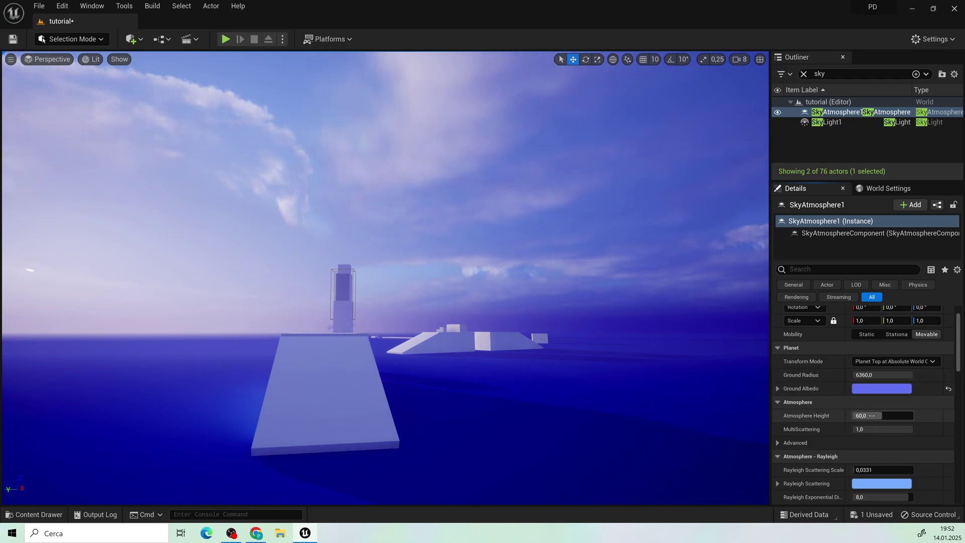
- Set the atmosphere height to about 5.83
left_click_drag(883, 416, 857, 416)
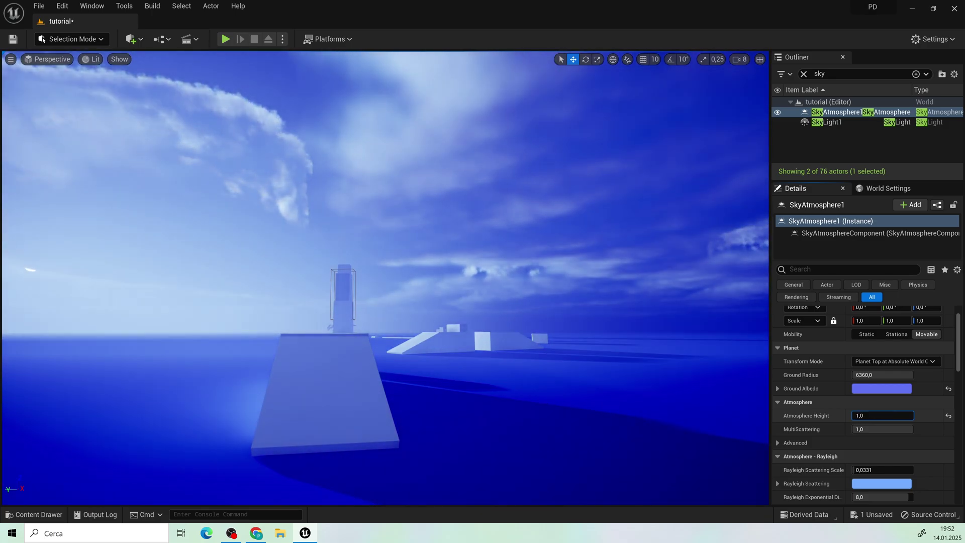
left_click_drag(856, 416, 867, 416)
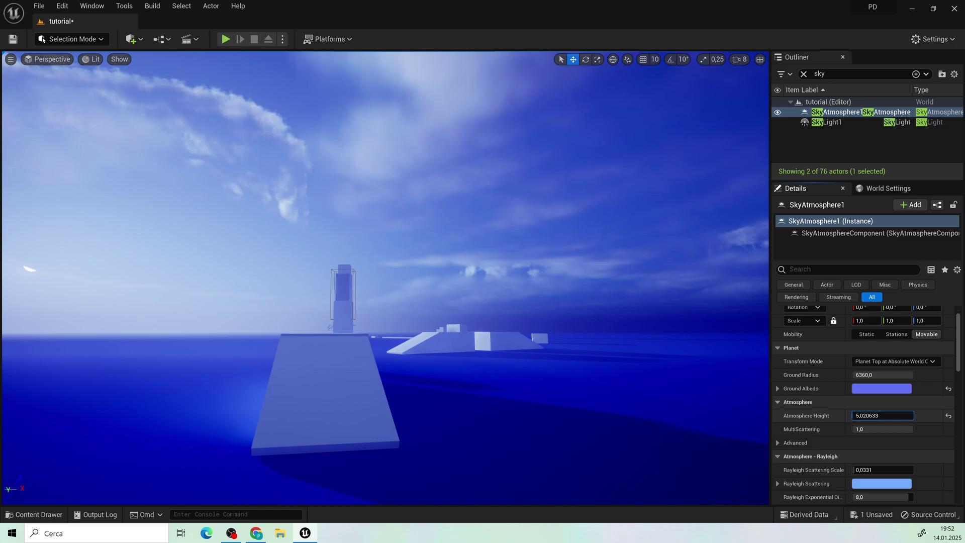
right_click_drag(567, 321, 574, 320)
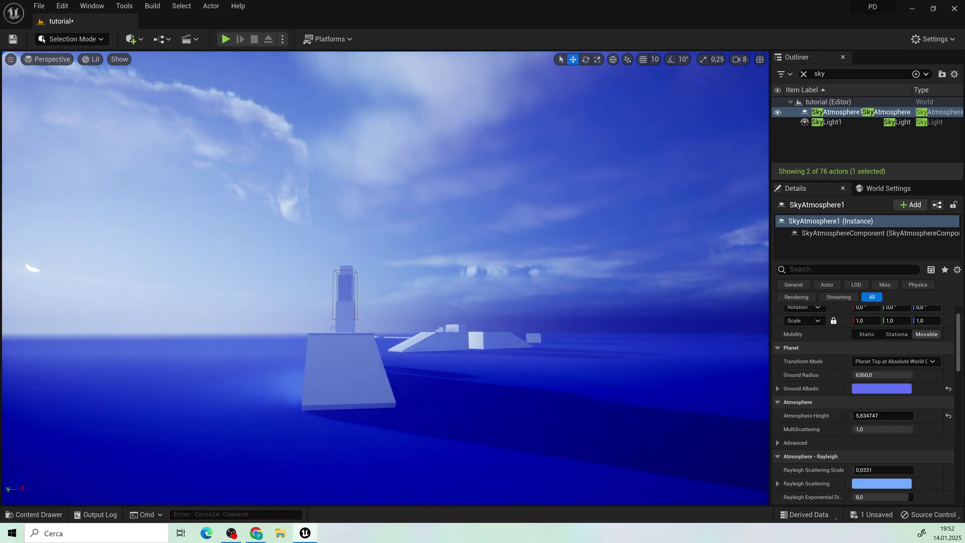
key("w")
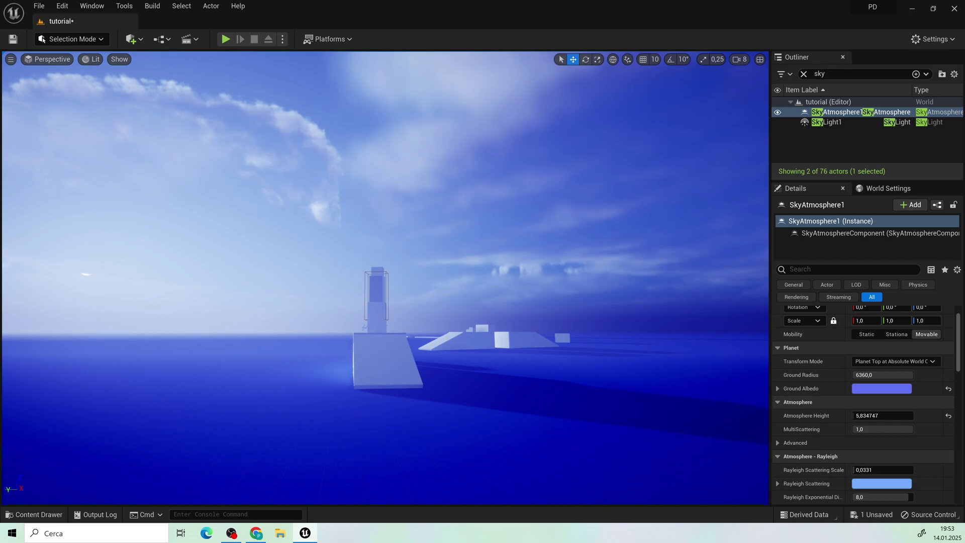
right_click_drag(567, 320, 574, 319)
scroll(852, 446, "down", 2)
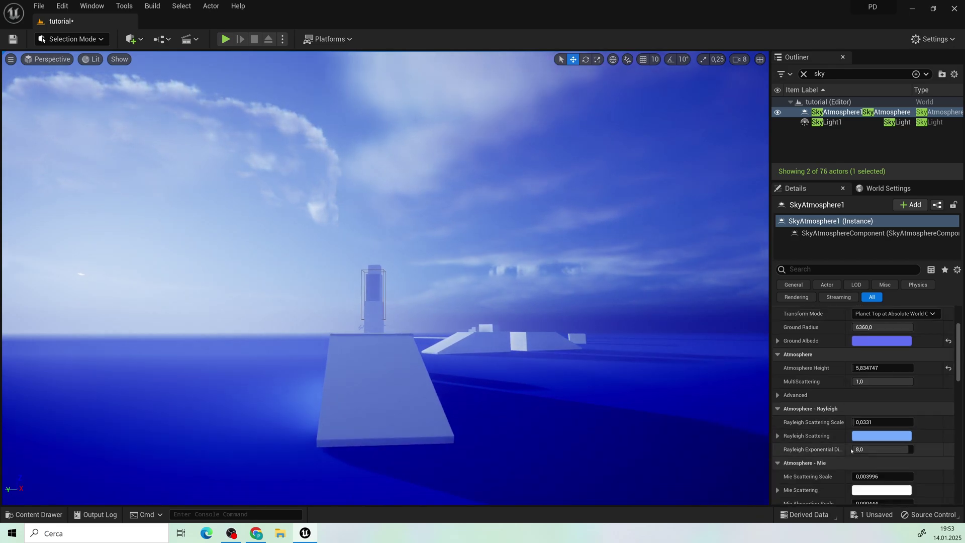
scroll(851, 448, "down", 2)
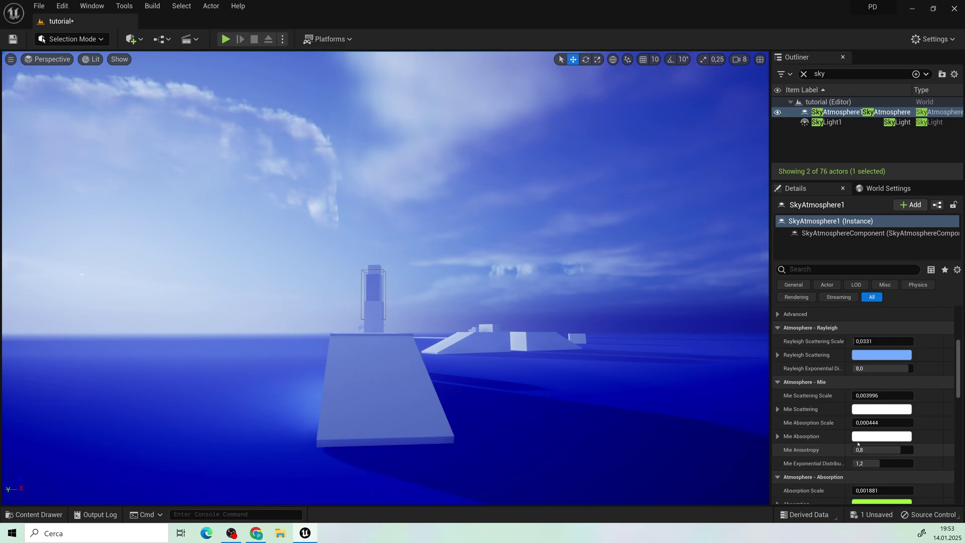
- Select SkyLight1 and set its intensity scale to 0.5
left_click(830, 122)
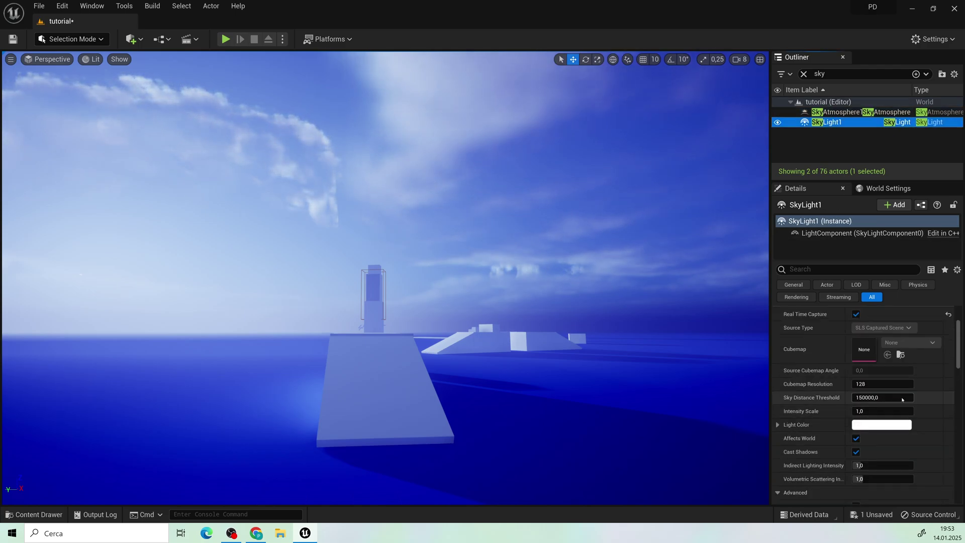
scroll(902, 400, "up", 1)
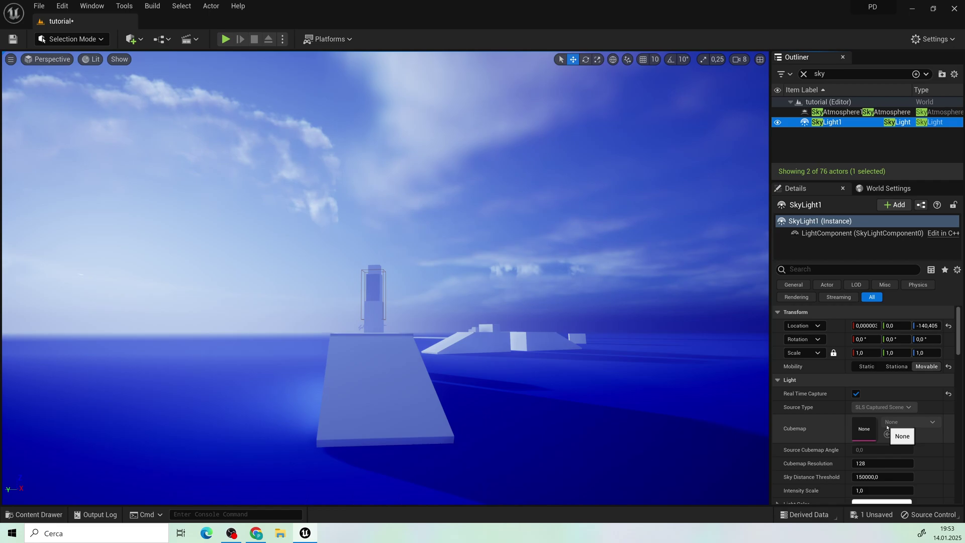
scroll(871, 465, "down", 1)
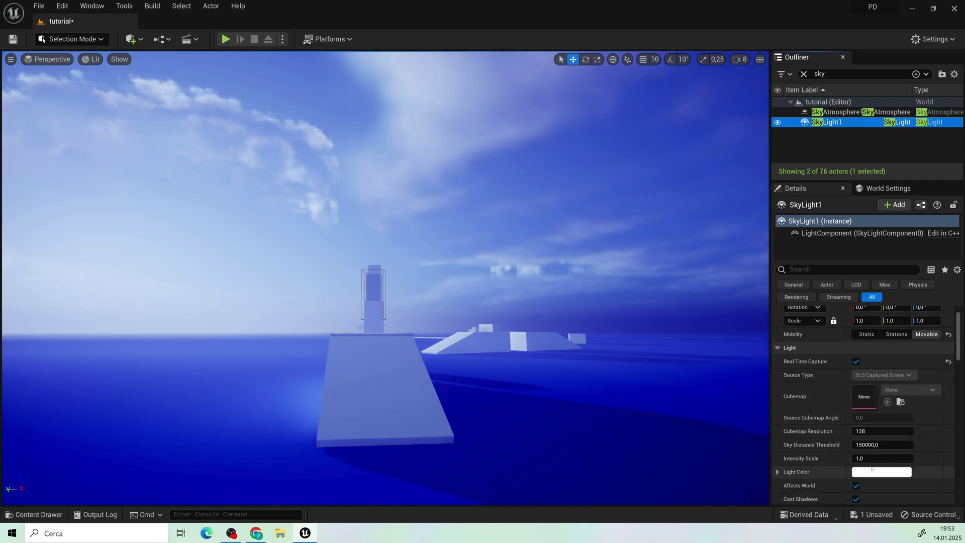
left_click(876, 459)
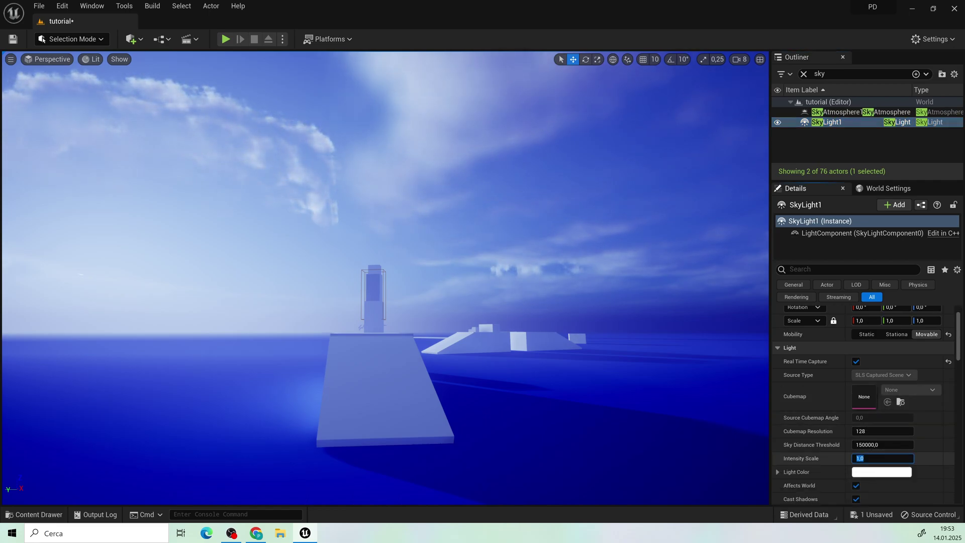
left_click(927, 447)
left_click_drag(876, 457, 951, 458)
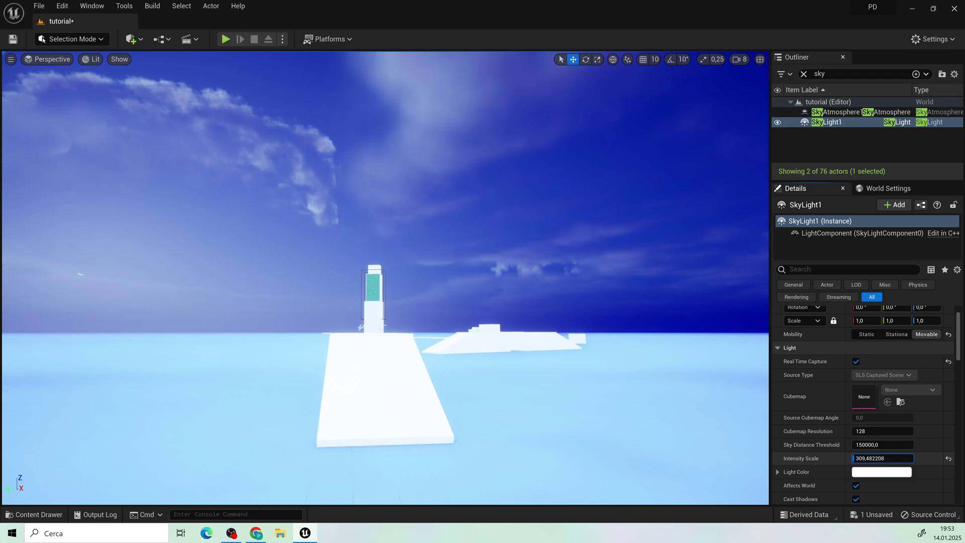
left_click(883, 458)
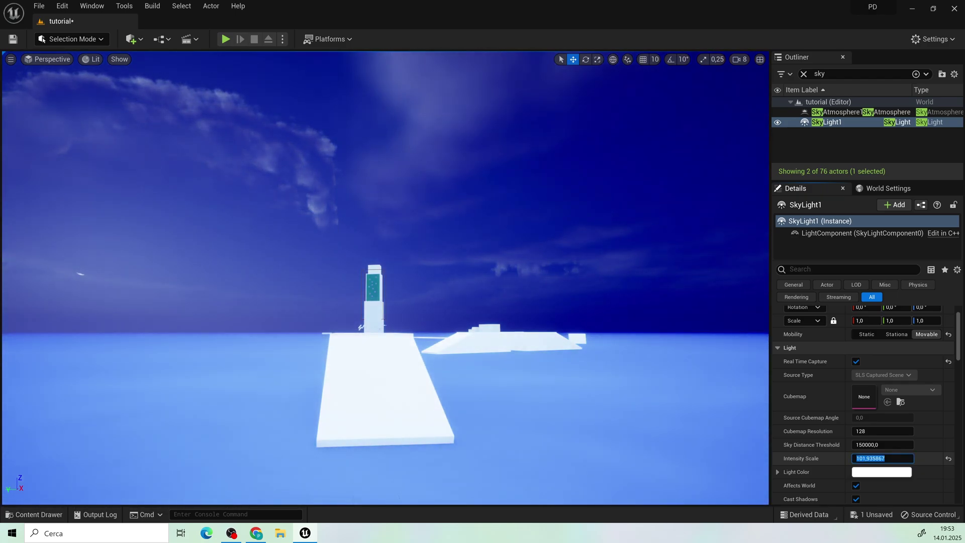
type("1")
key("Return")
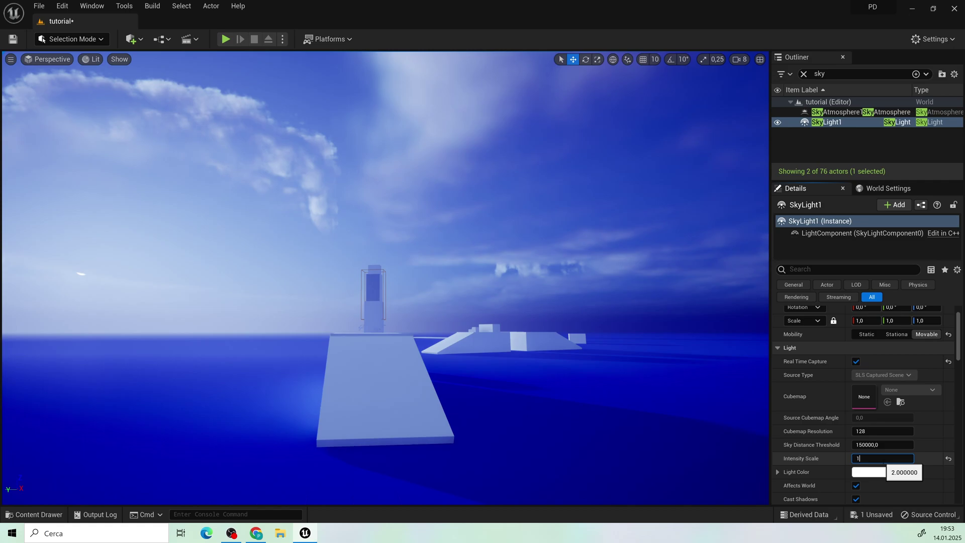
key("Return")
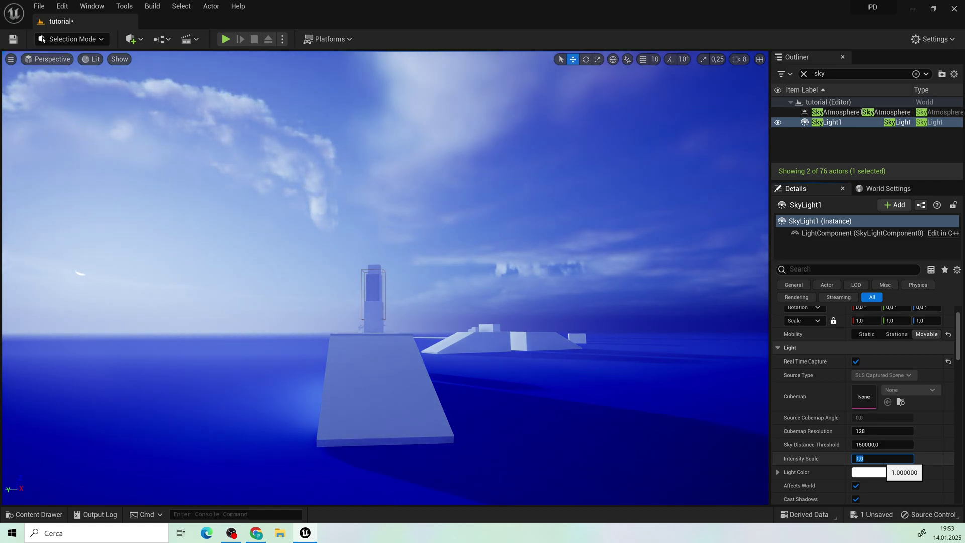
type("5")
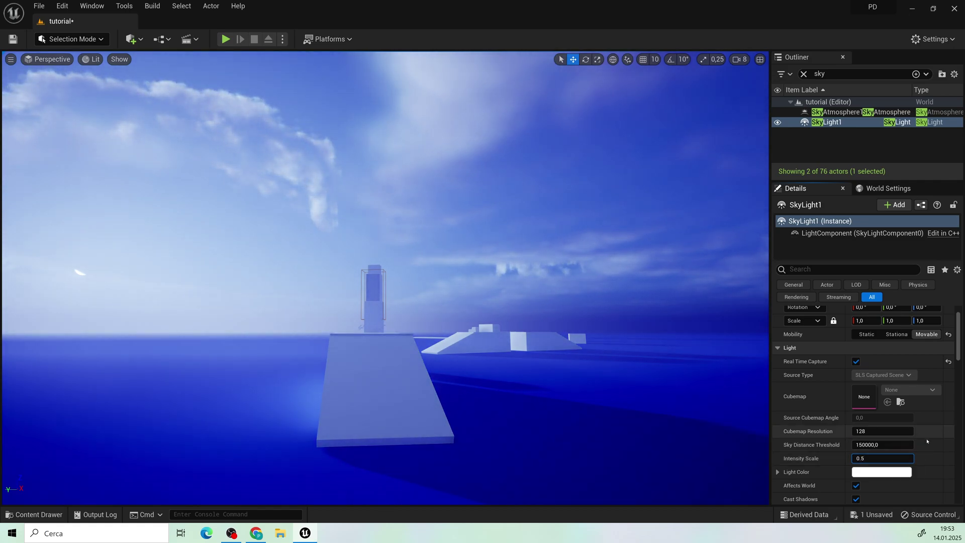
key("Return")
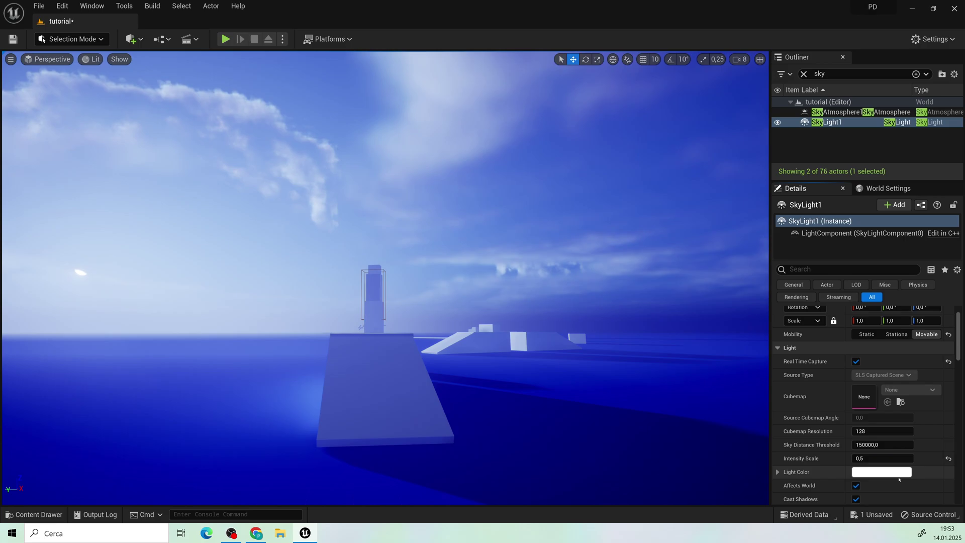
- Tint the sky light a muted blue at about 0.51 value
left_click(899, 470)
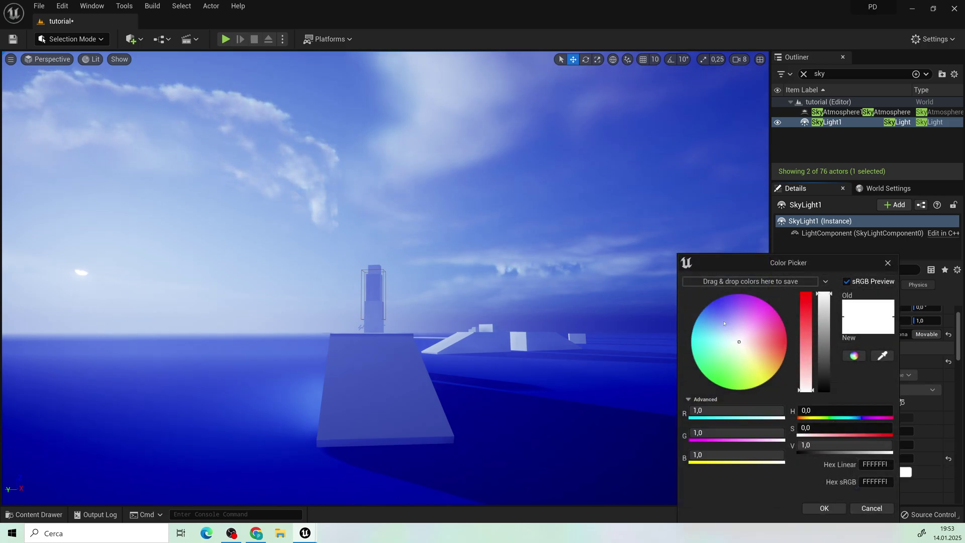
left_click(722, 322)
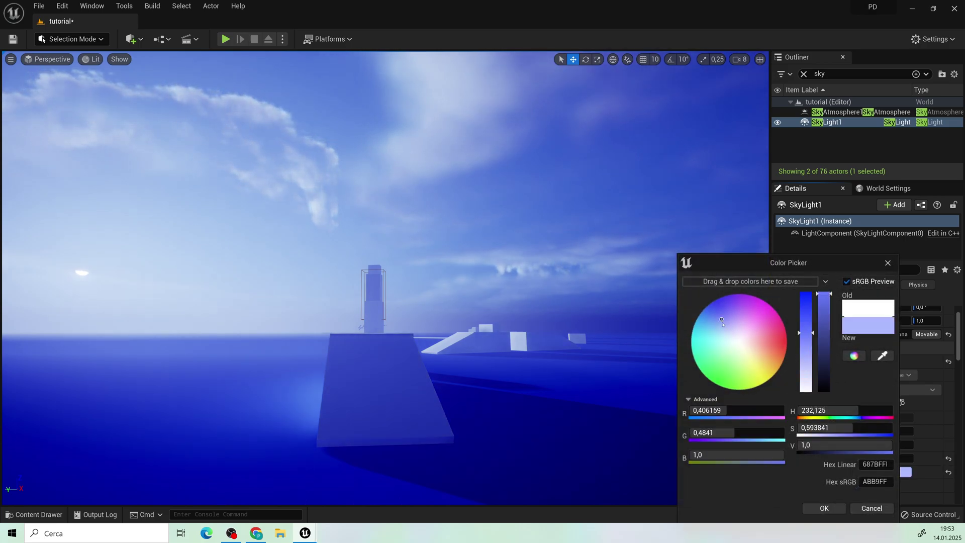
left_click_drag(825, 330, 825, 340)
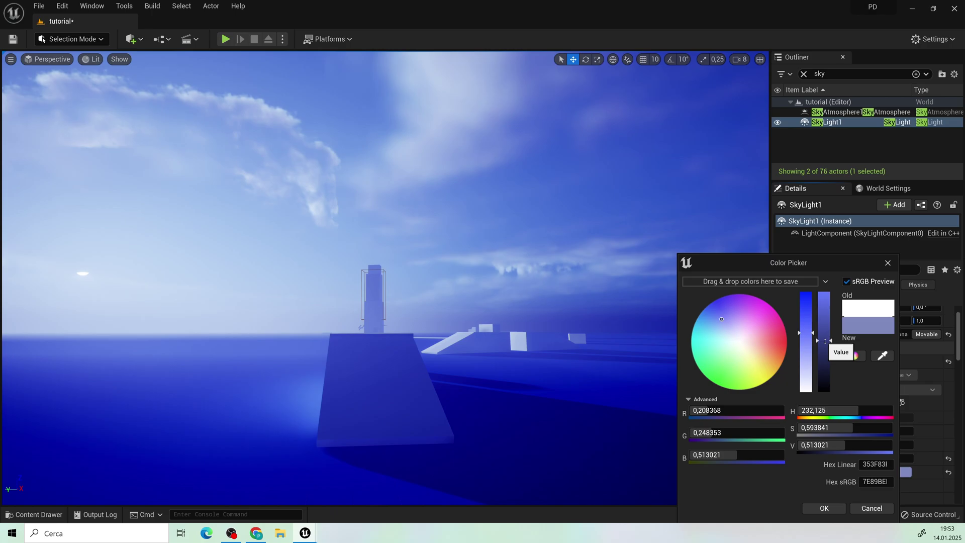
left_click(825, 508)
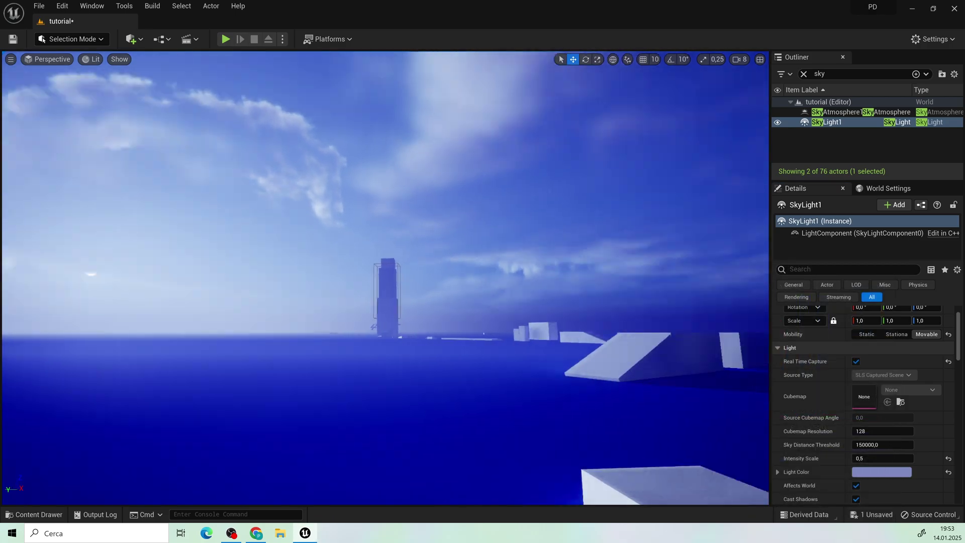
right_click_drag(526, 433, 525, 433)
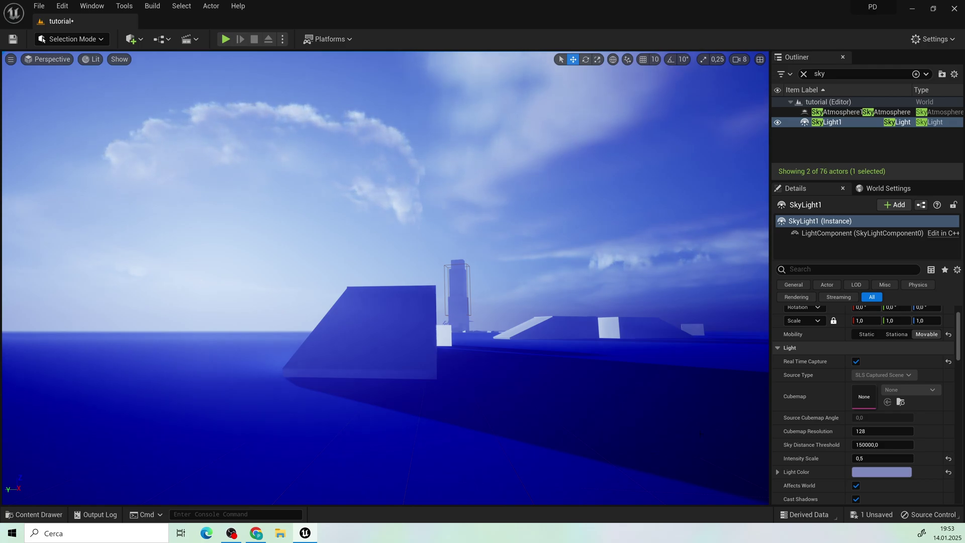
right_click_drag(526, 433, 525, 433)
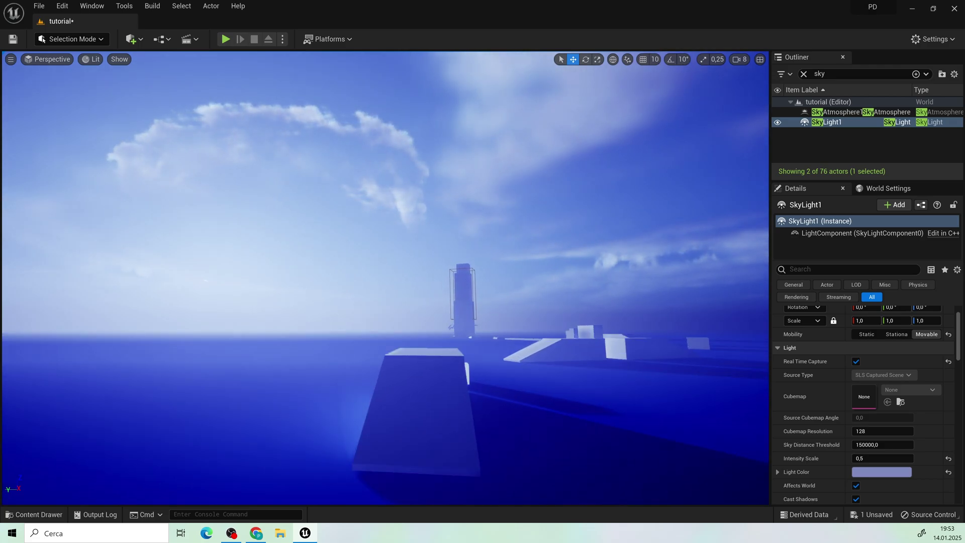
right_click_drag(620, 373, 620, 373)
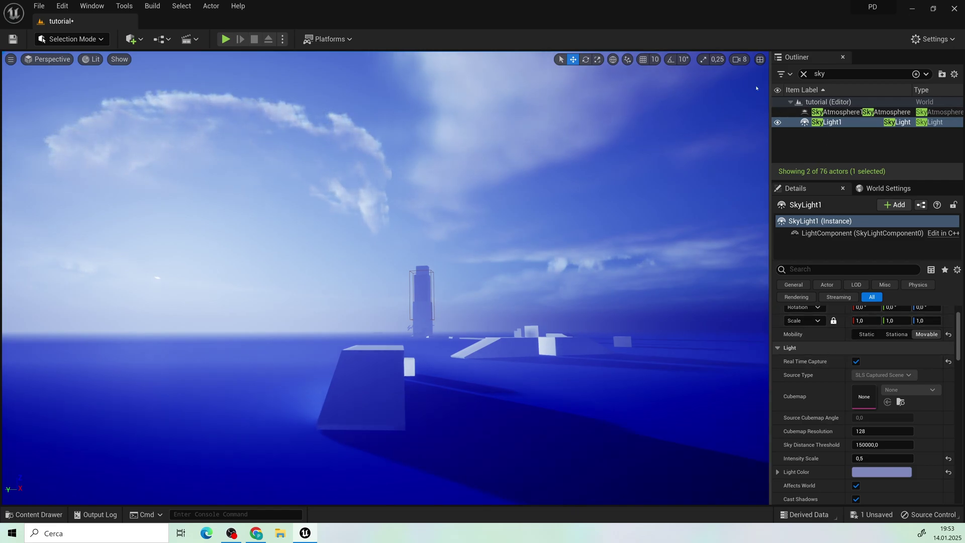
- Clear the Outliner filter and place SM_Sky_Hemisphere_01_low from the Skies folder into the level
left_click(805, 75)
key("ctrl+space")
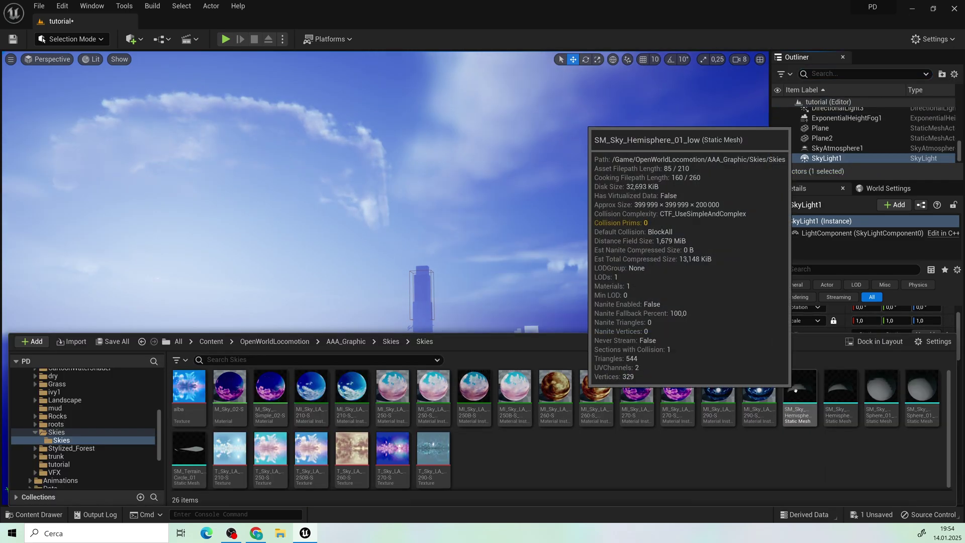
left_click_drag(787, 400, 606, 294)
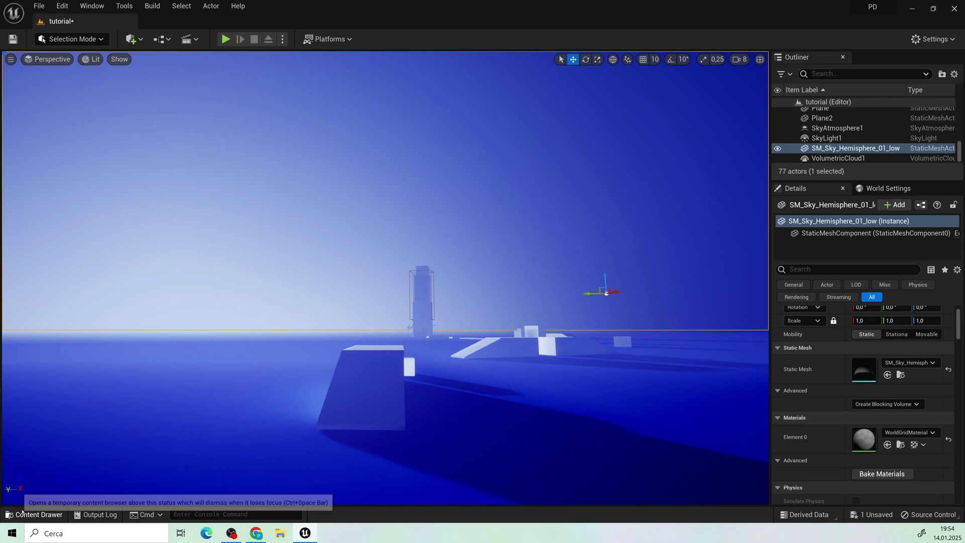
- Apply the cloudy, starry MI_Sky_LA_290-S material to the sky hemisphere dome
key("ctrl+space")
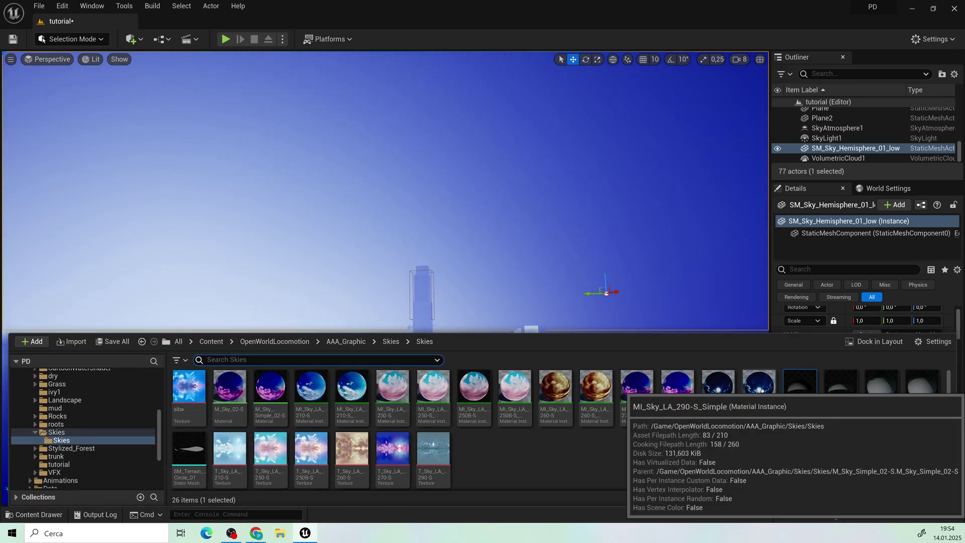
left_click_drag(759, 388, 665, 243)
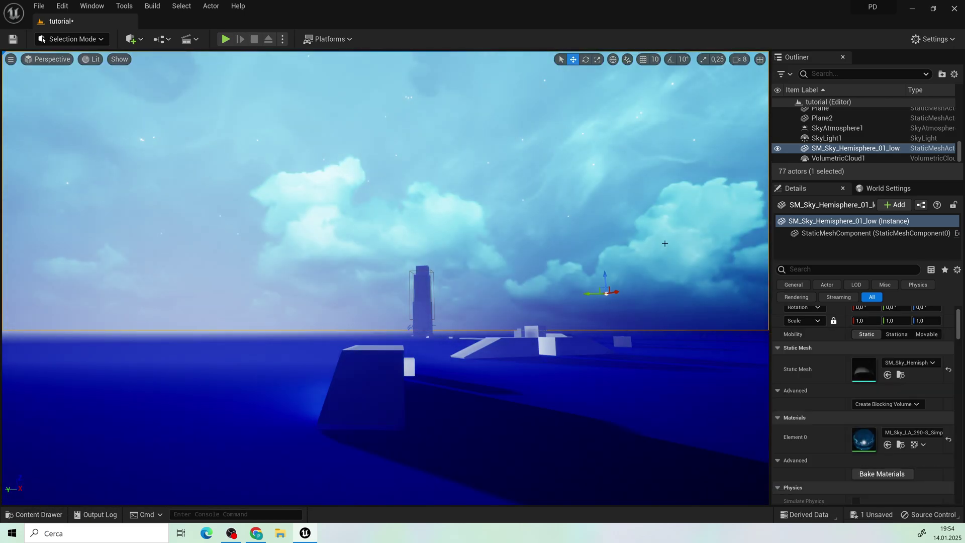
left_click(38, 515)
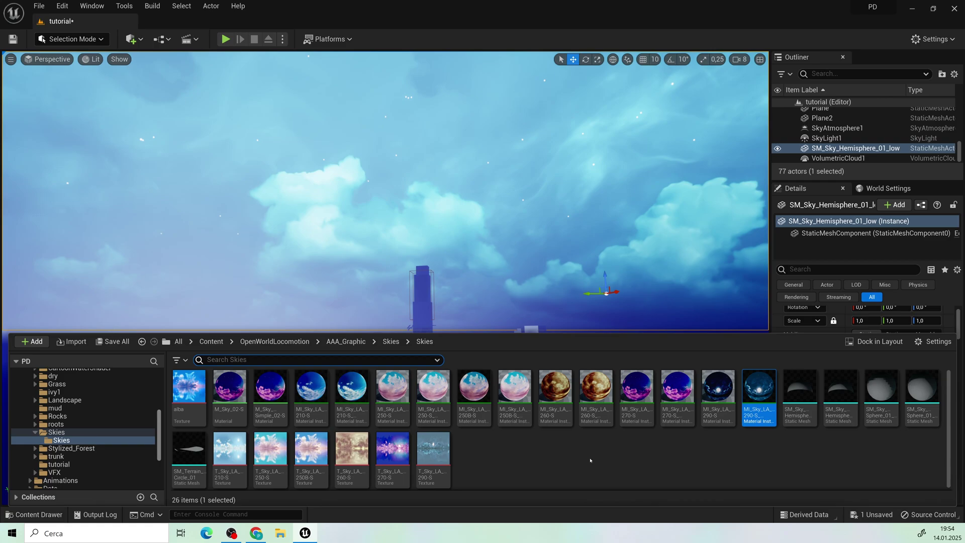
left_click_drag(718, 398, 676, 244)
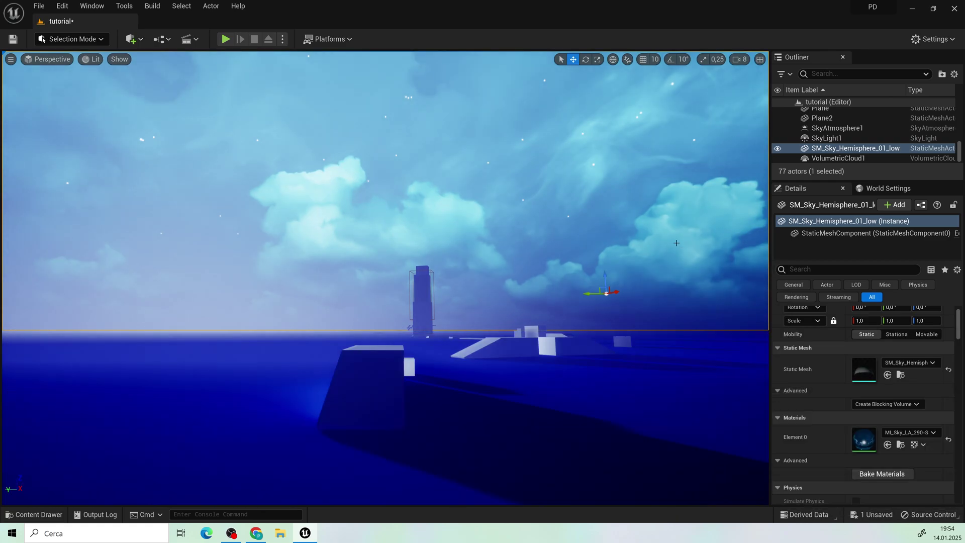
- Rotate the sky dome about 149° in yaw so the moon glows above the ocean
left_click(587, 60)
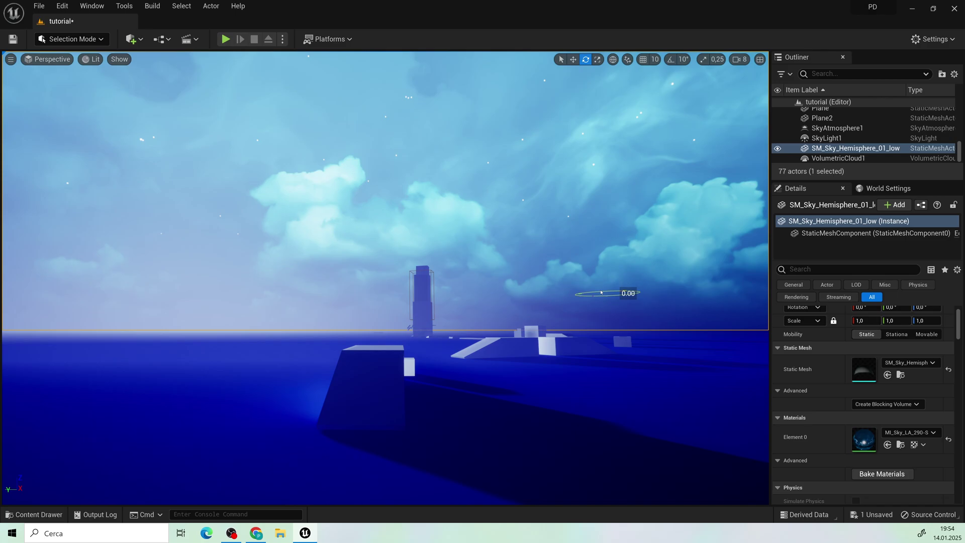
left_click_drag(601, 293, 595, 294)
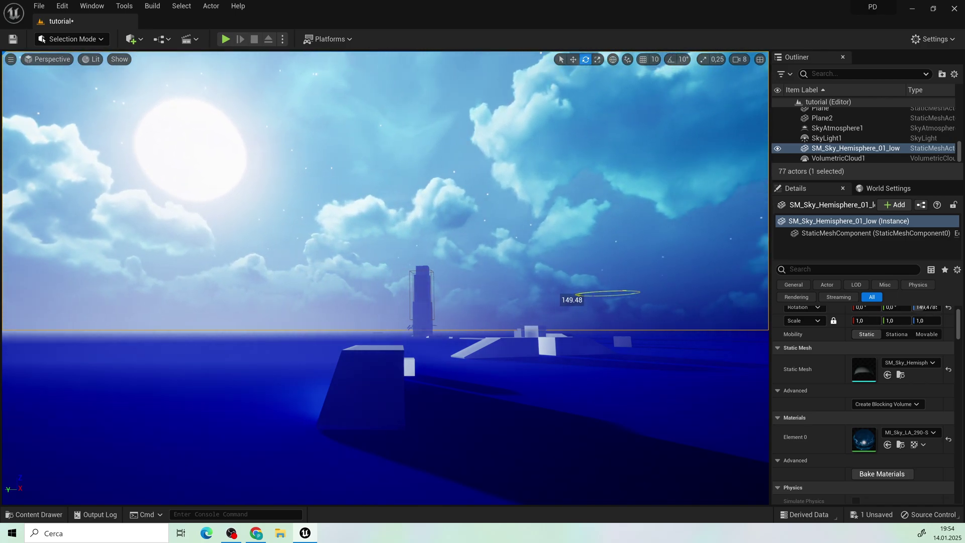
right_click_drag(582, 222, 581, 223)
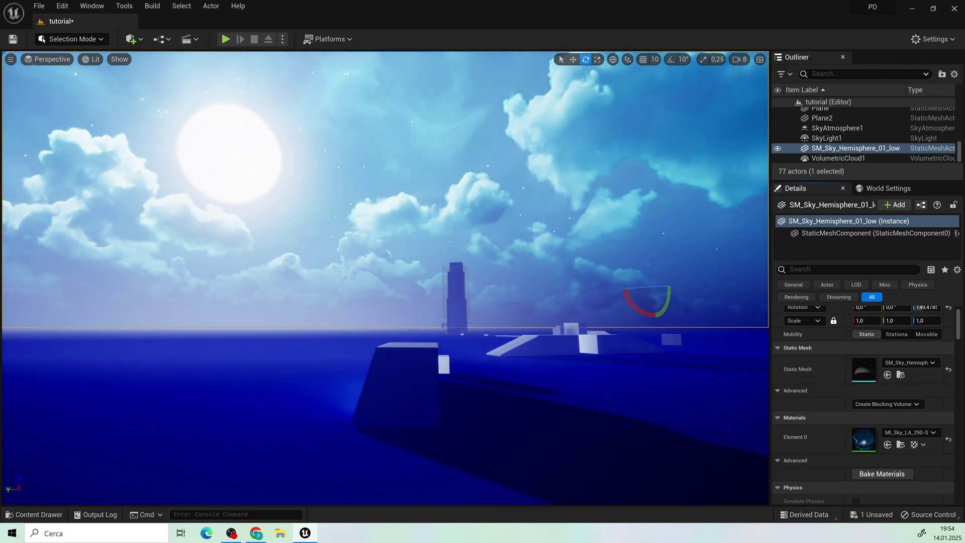
left_click(811, 73)
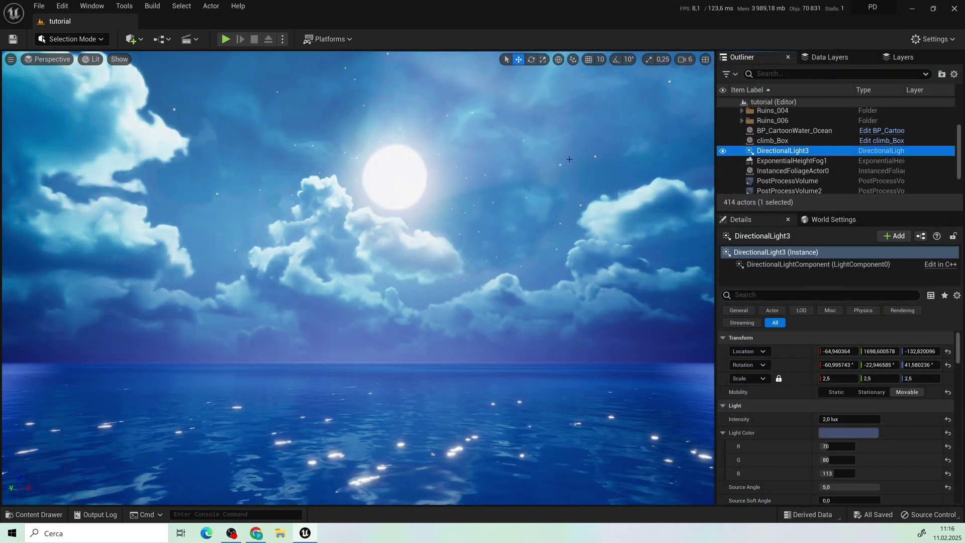
- Select DirectionalLight3 and check its blue-violet Light Shaft Bloom tint, leaving it unchanged
mouse_move(569, 160)
right_mouse_down()
mouse_move(679, 162)
mouse_move(392, 155)
mouse_move(679, 158)
mouse_move(710, 129)
mouse_move(453, 151)
right_mouse_up()
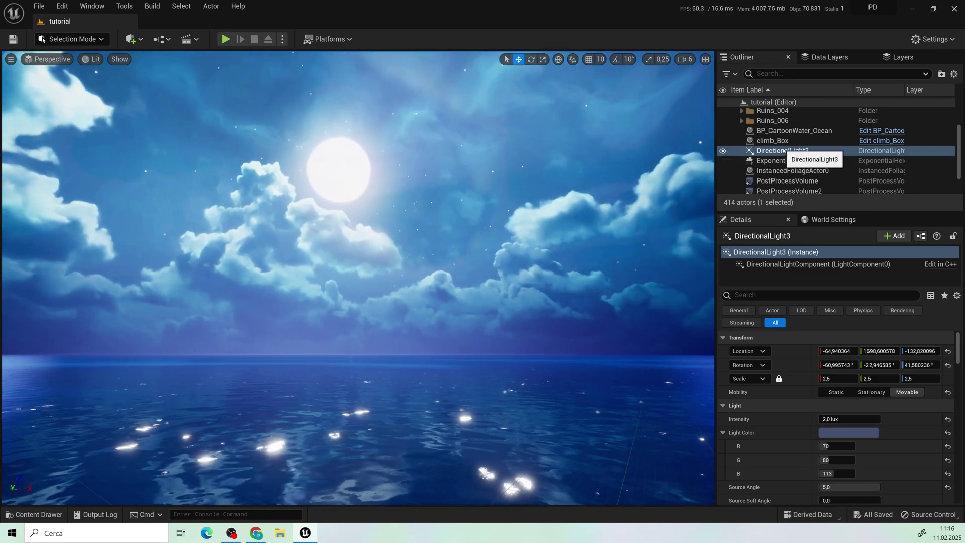
left_click(785, 151)
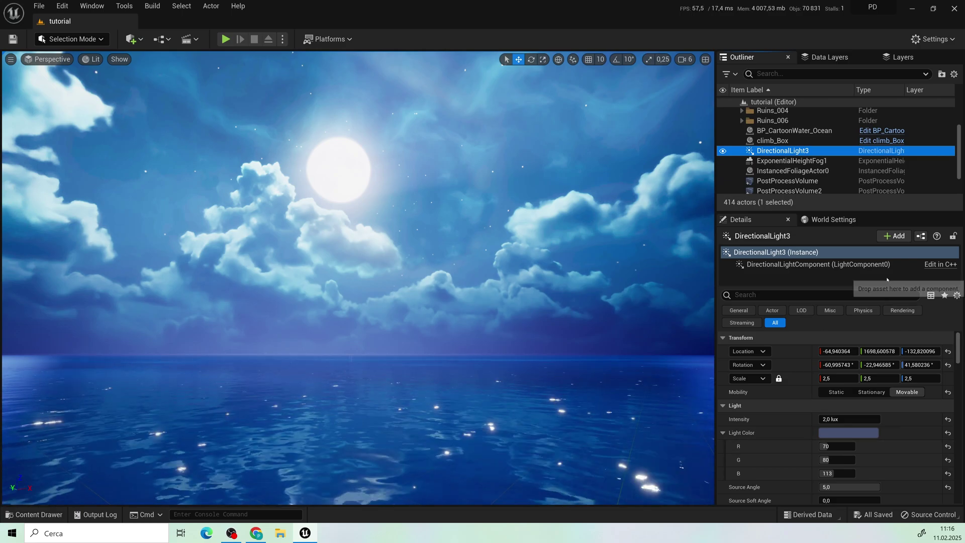
scroll(888, 286, "down", 3)
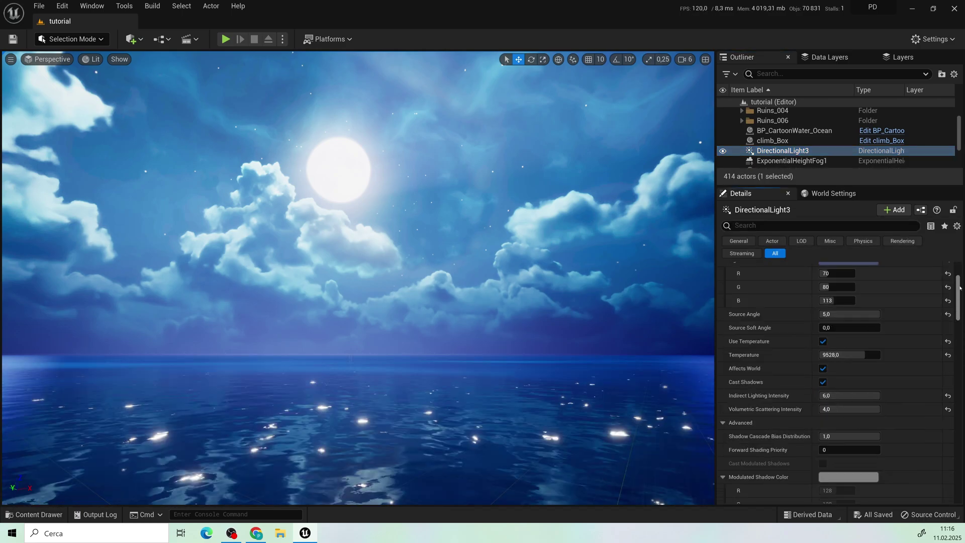
scroll(860, 332, "down", 1)
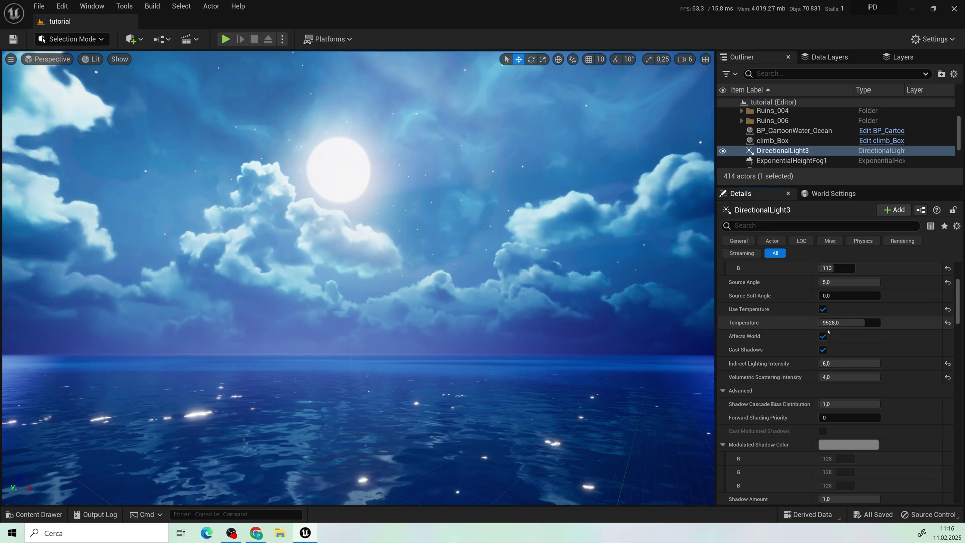
scroll(858, 330, "down", 1)
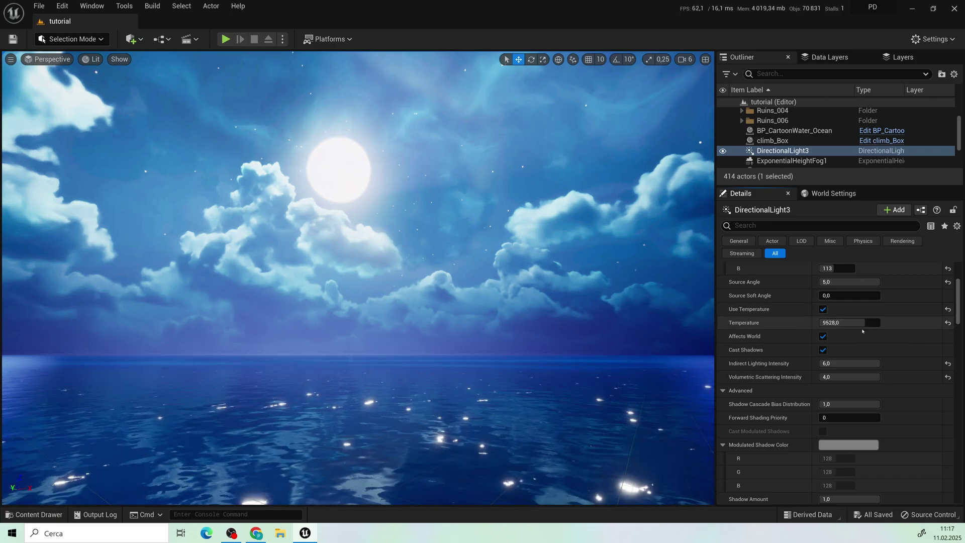
scroll(864, 336, "down", 2)
scroll(864, 336, "down", 1)
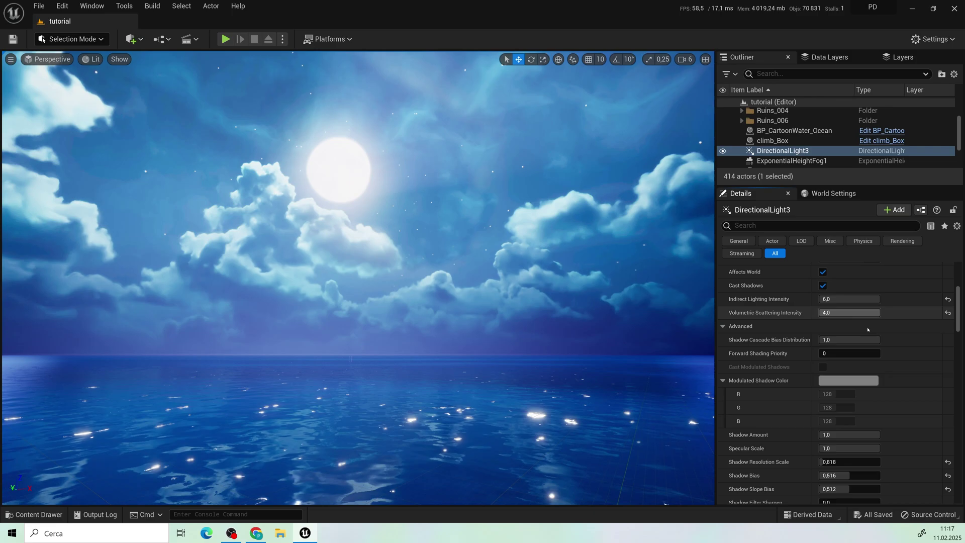
scroll(867, 329, "down", 1)
scroll(879, 334, "down", 1)
scroll(894, 339, "down", 1)
scroll(912, 346, "down", 1)
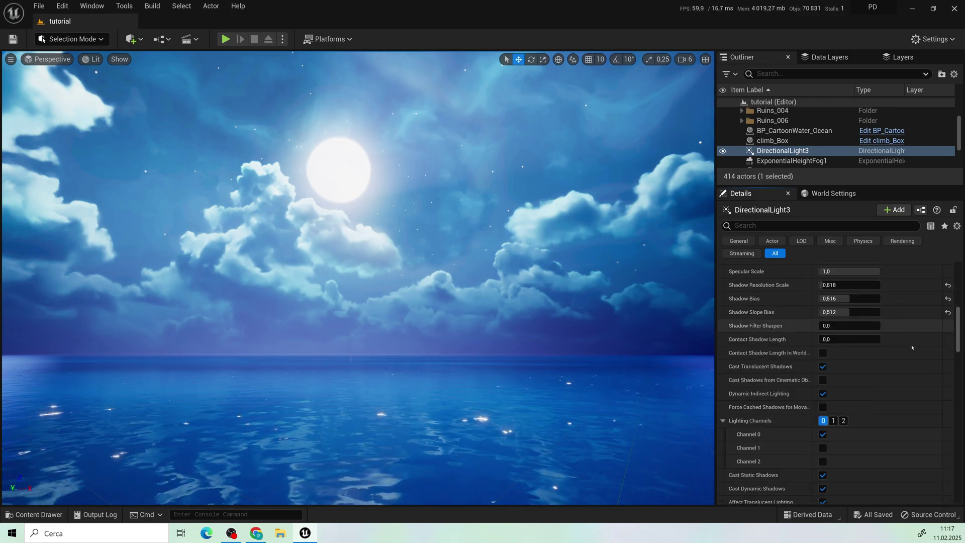
scroll(912, 347, "down", 3)
scroll(911, 347, "down", 3)
scroll(913, 347, "down", 3)
scroll(914, 347, "down", 3)
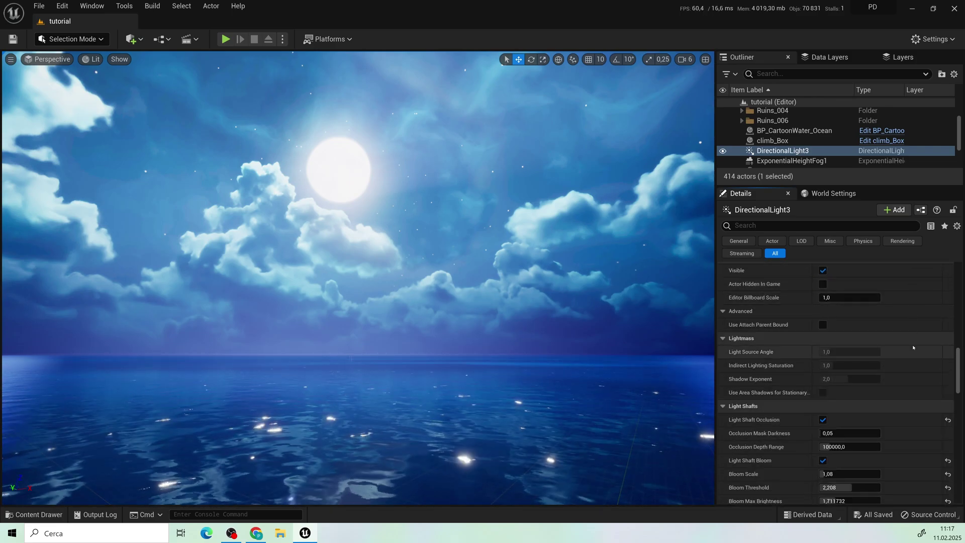
scroll(913, 347, "down", 3)
scroll(867, 344, "down", 1)
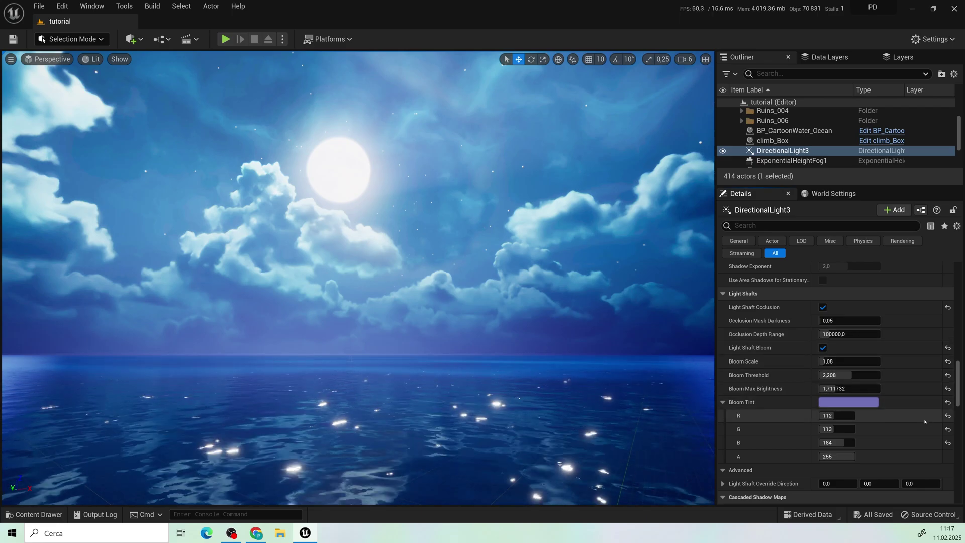
scroll(919, 419, "down", 2)
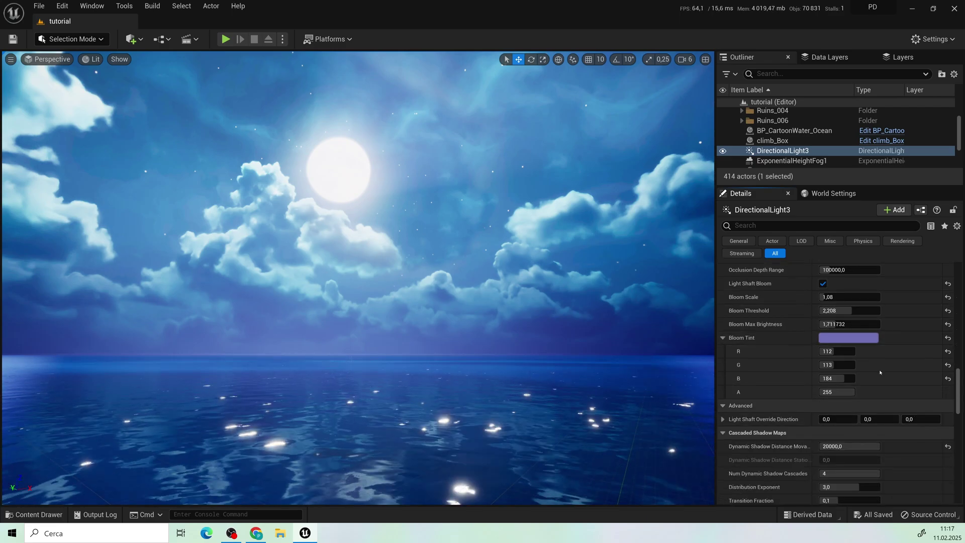
left_click(860, 338)
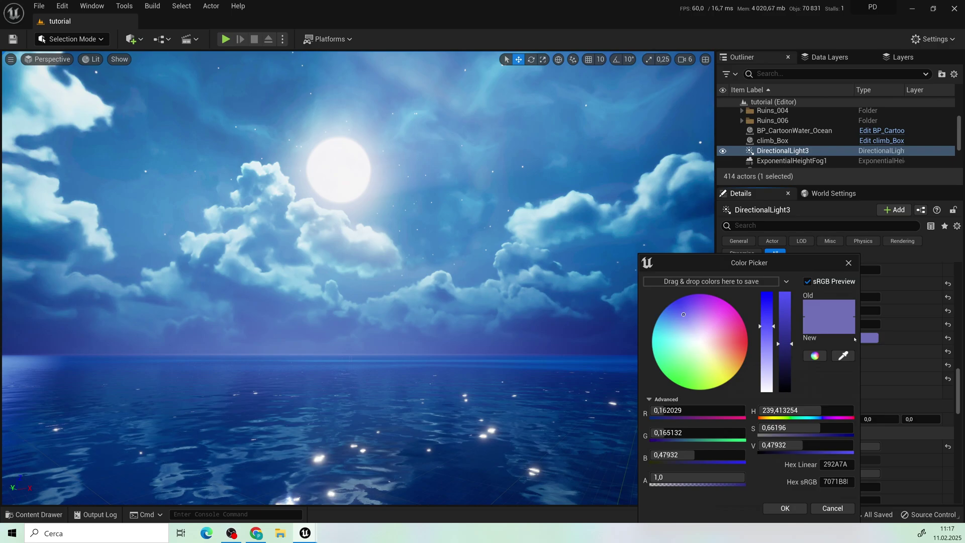
left_click(847, 263)
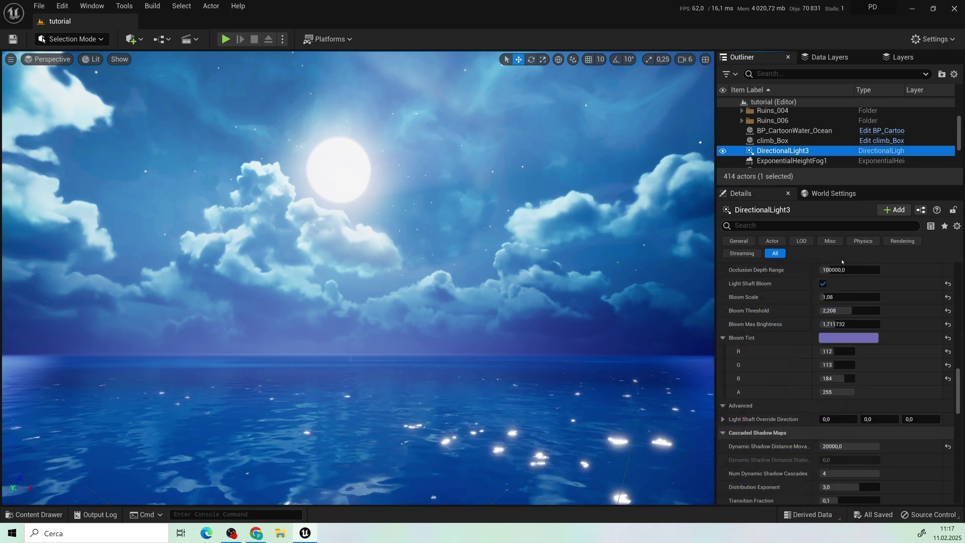
scroll(904, 346, "down", 2)
scroll(904, 346, "up", 2)
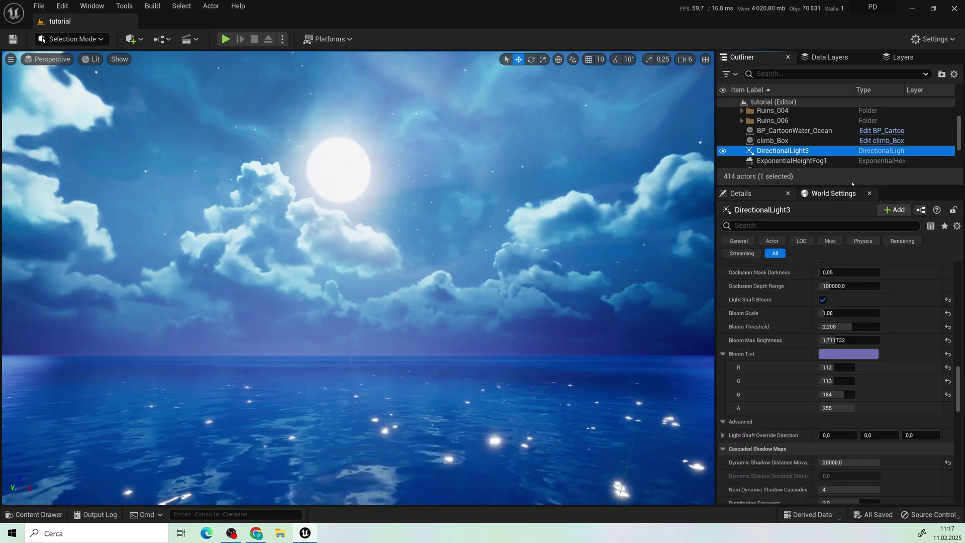
scroll(801, 148, "down", 1)
- Review ExponentialHeightFog1's Fog Density, then select SkyAtmosphere1
left_click(801, 145)
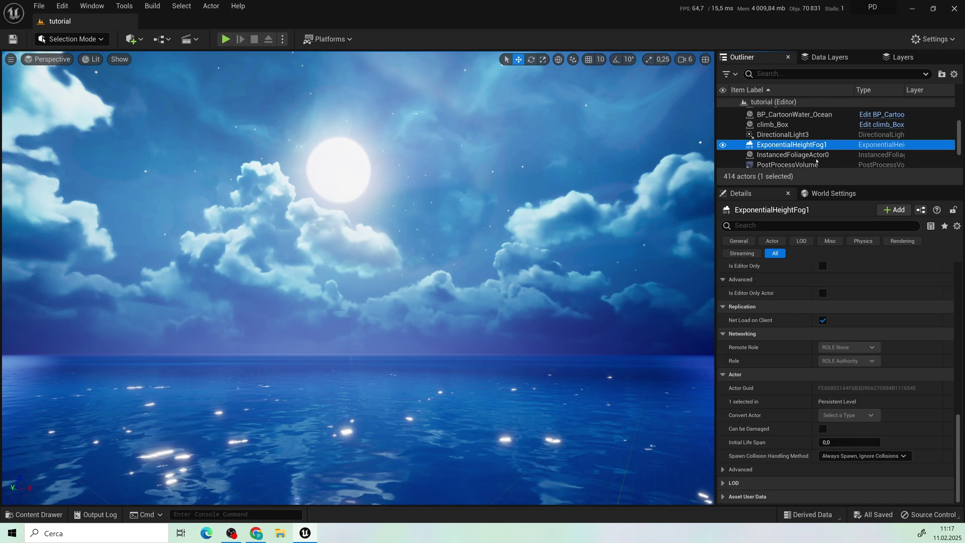
scroll(959, 314, "down", 1)
scroll(958, 314, "up", 3)
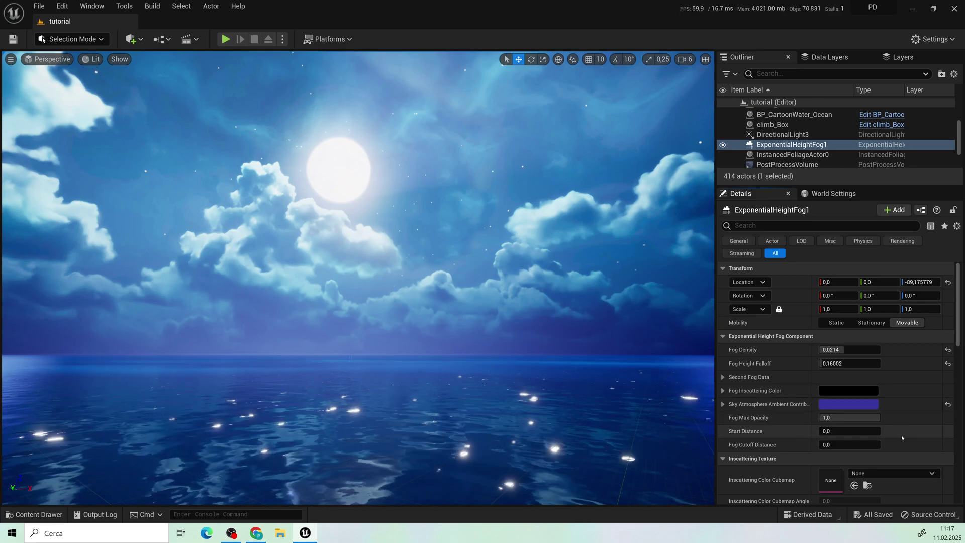
scroll(797, 149, "down", 1)
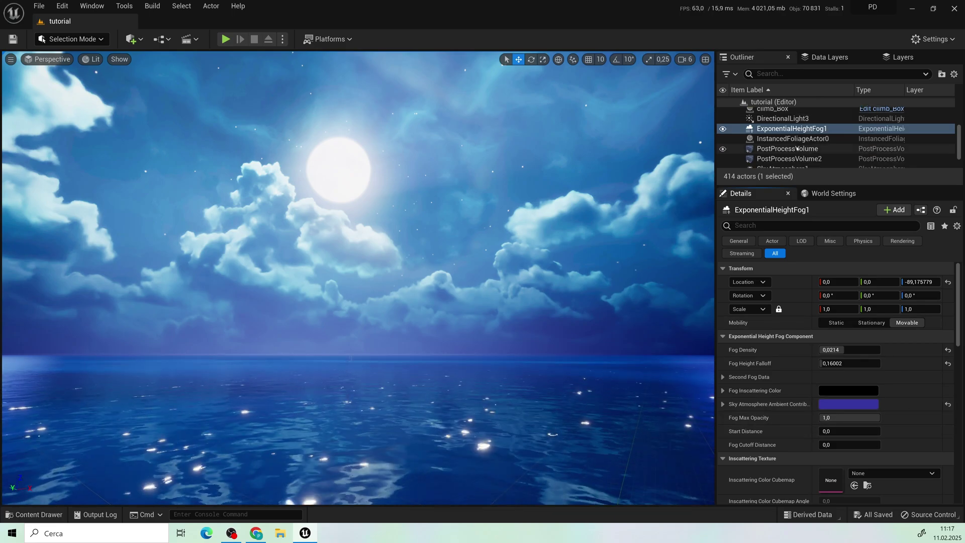
scroll(797, 149, "down", 1)
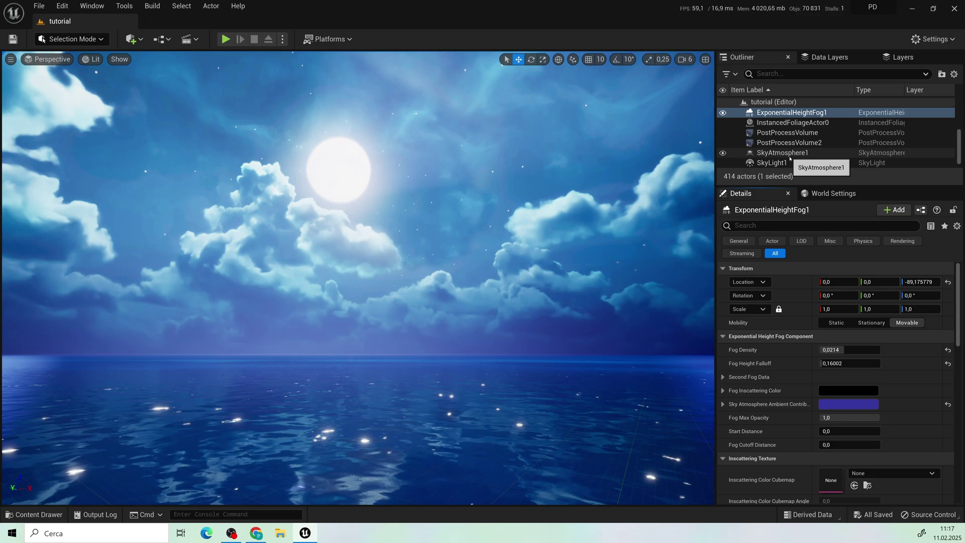
left_click(791, 155)
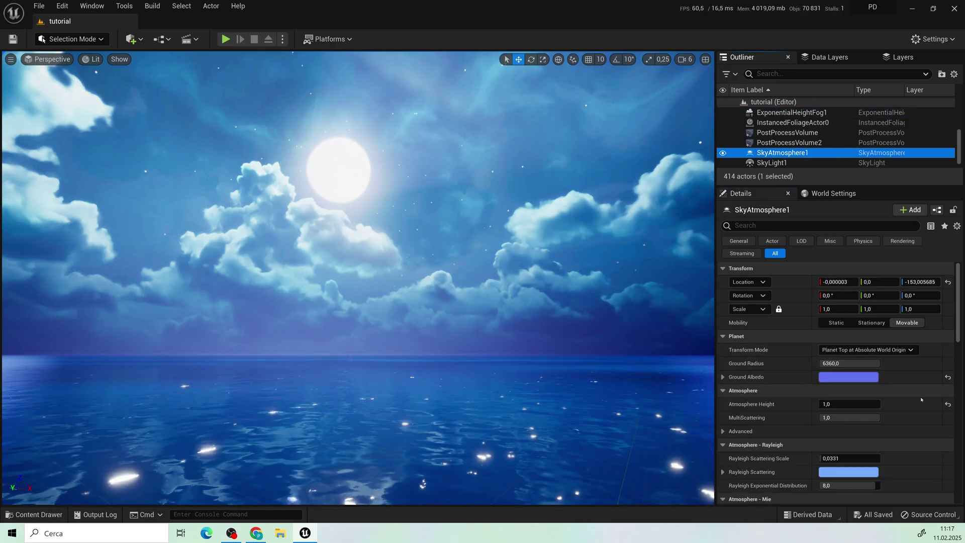
- Set SkyLight1's light colour to a pale grey-cyan
left_click(790, 164)
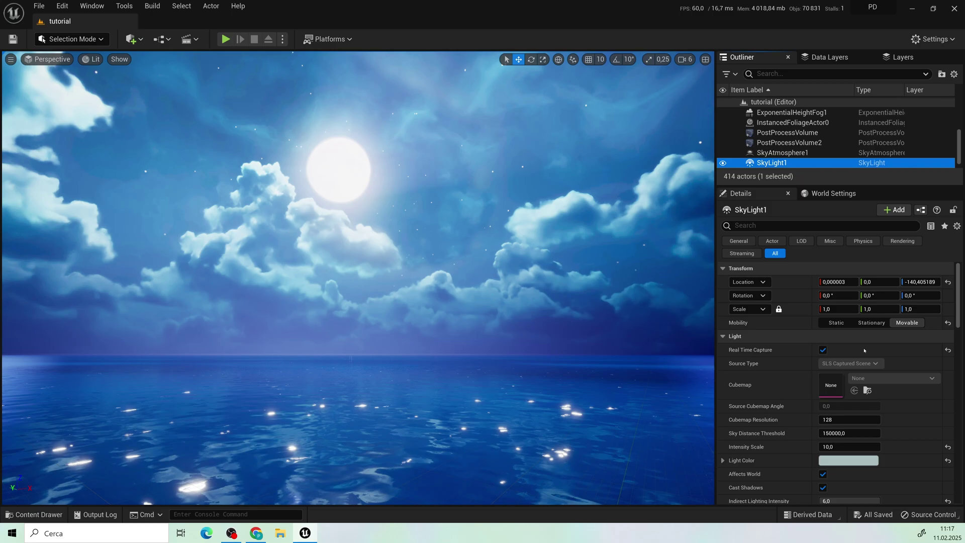
scroll(859, 366, "down", 1)
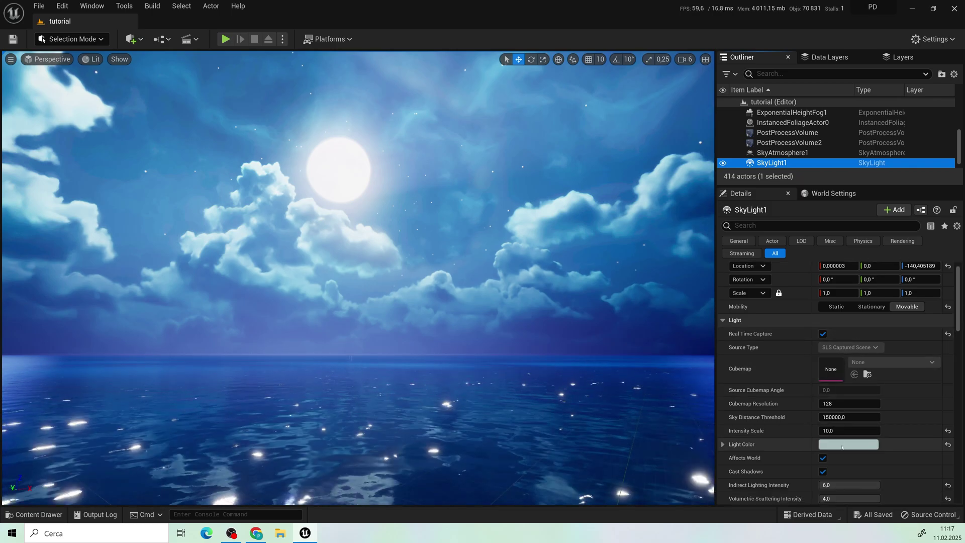
left_click(843, 446)
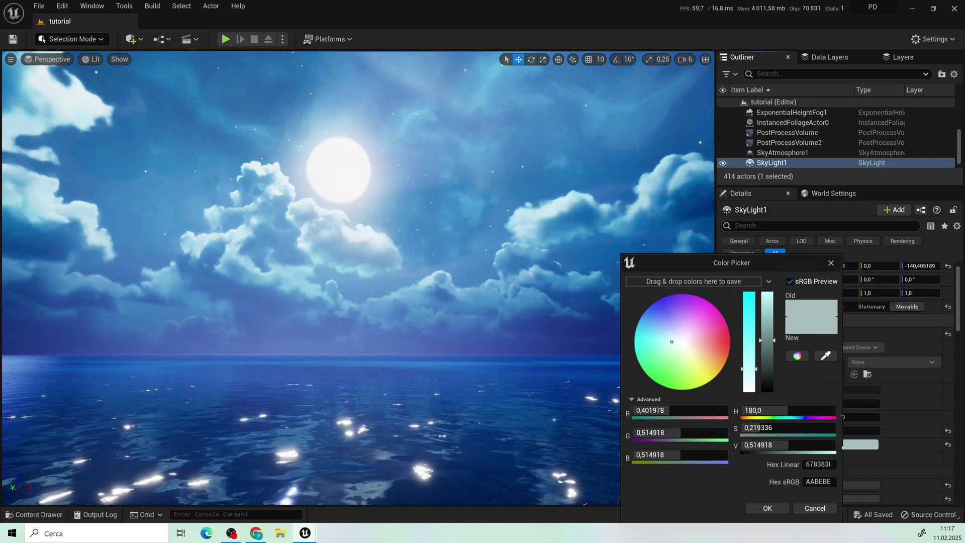
left_click(892, 412)
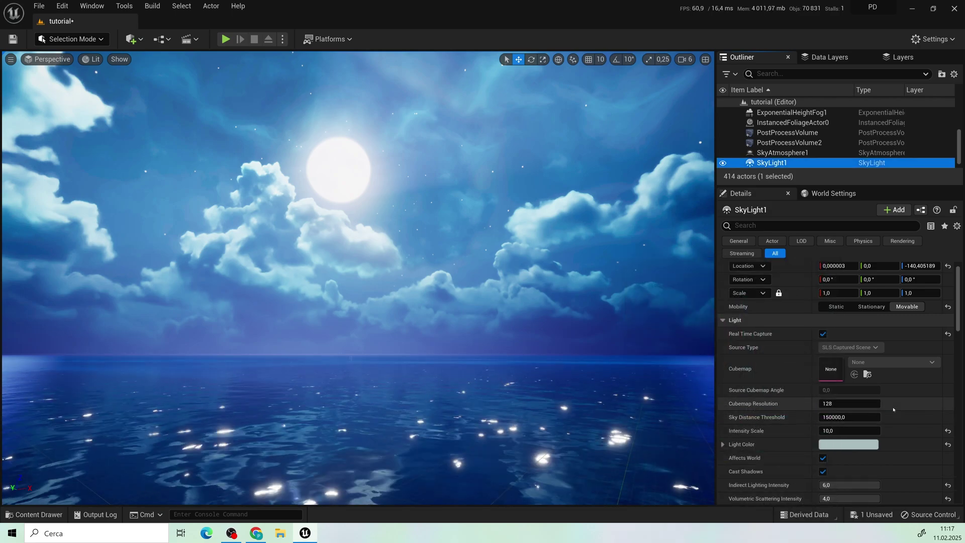
scroll(892, 412, "down", 3)
scroll(893, 412, "down", 1)
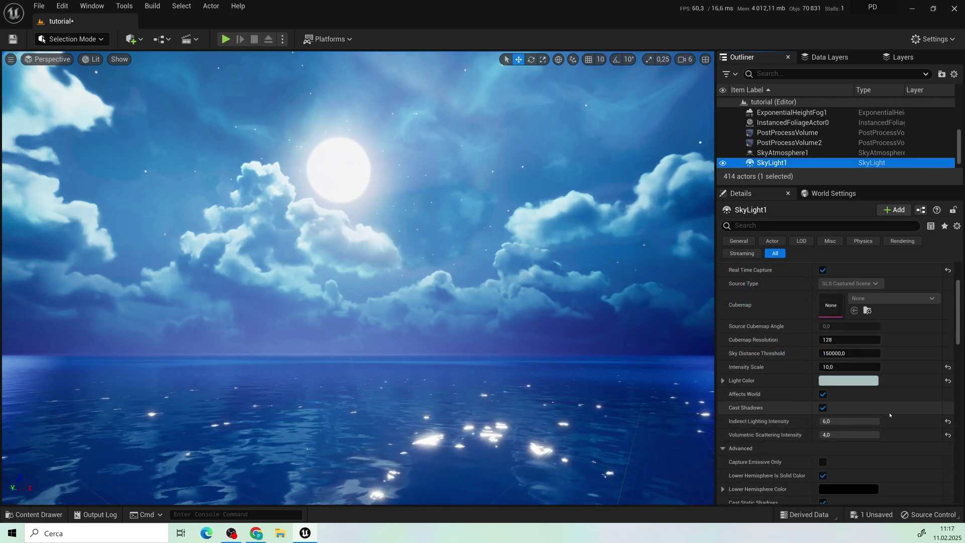
scroll(905, 384, "down", 1)
scroll(928, 347, "down", 1)
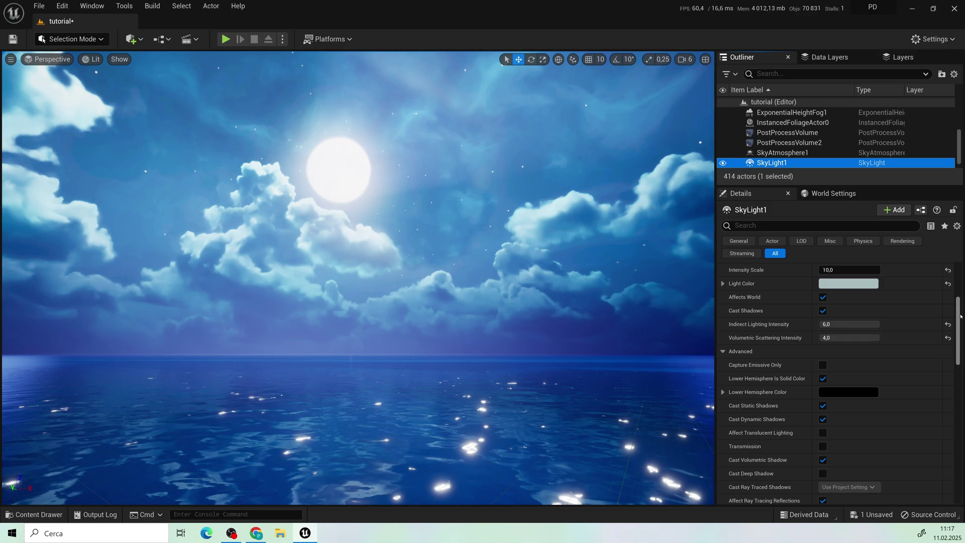
left_click_drag(958, 325, 964, 436)
- Select SkyAtmosphere1, tilt the view toward the sea, and show Quick Add shapes
left_click(782, 152)
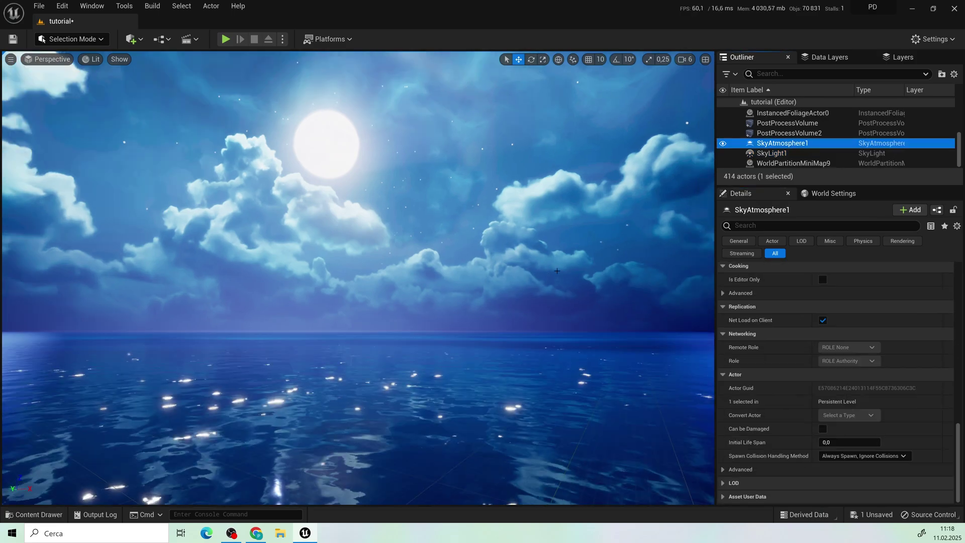
right_click_drag(453, 265, 453, 354)
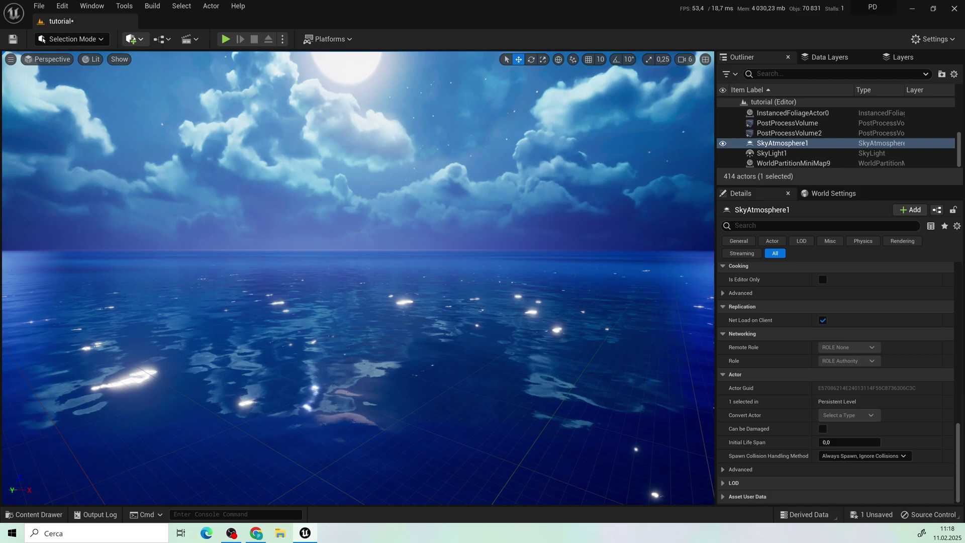
left_click(132, 38)
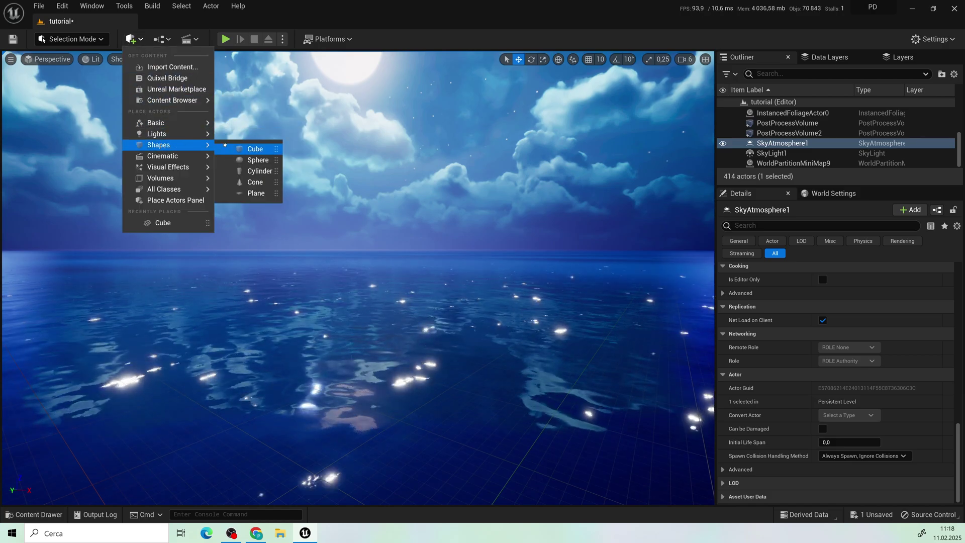
- Drop a Cube onto the ocean surface and frame it against the moon and clouds
left_click_drag(242, 150, 425, 320)
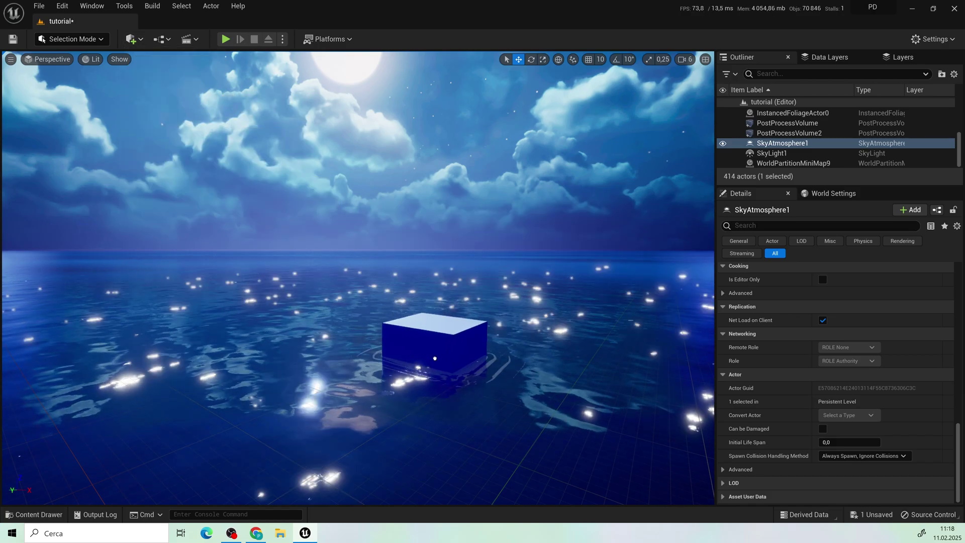
left_click_drag(435, 359, 490, 325)
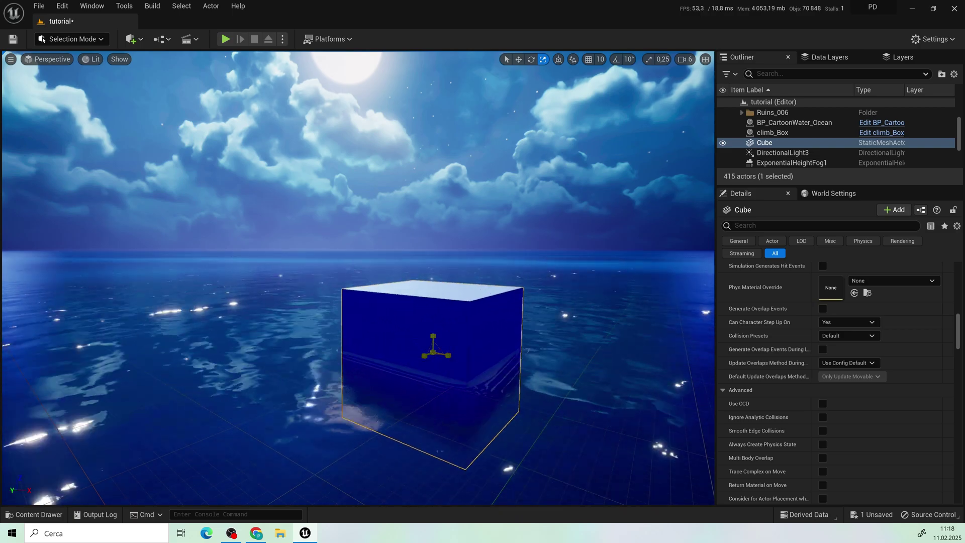
mouse_move(434, 354)
right_mouse_down()
mouse_move(498, 377)
mouse_move(483, 354)
right_mouse_up()
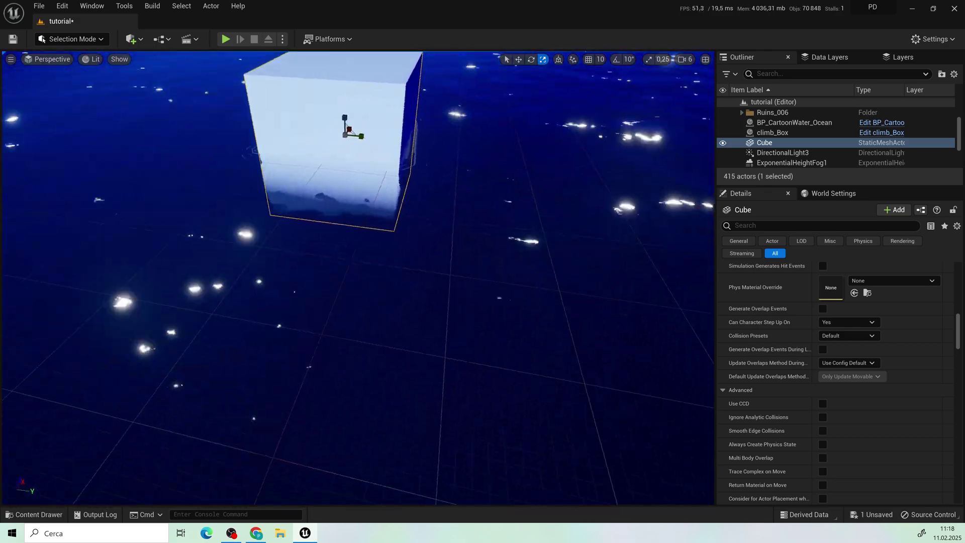
mouse_move(483, 355)
right_mouse_down()
mouse_move(453, 422)
mouse_move(422, 392)
right_mouse_up()
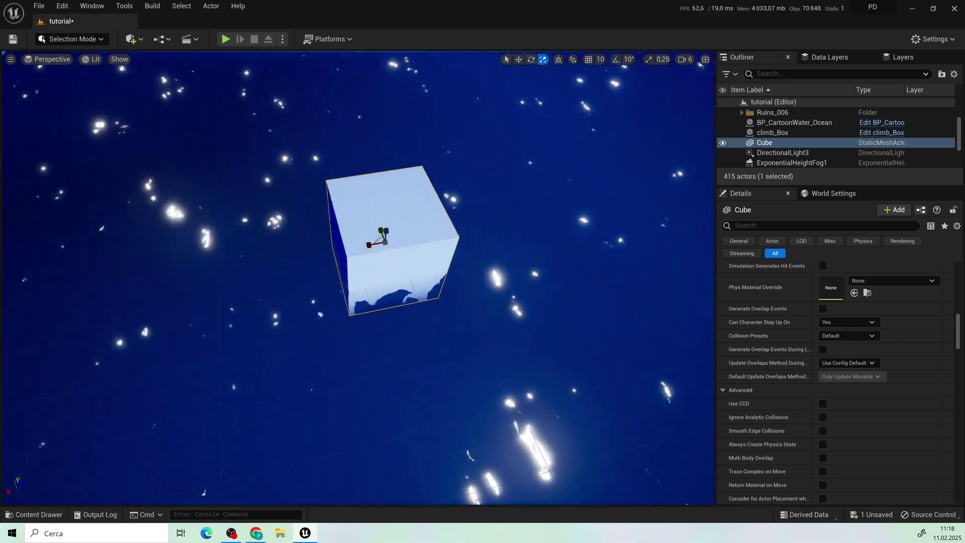
mouse_move(422, 392)
right_mouse_down()
mouse_move(377, 362)
mouse_move(368, 325)
right_mouse_up()
right_click_drag(445, 304, 372, 277)
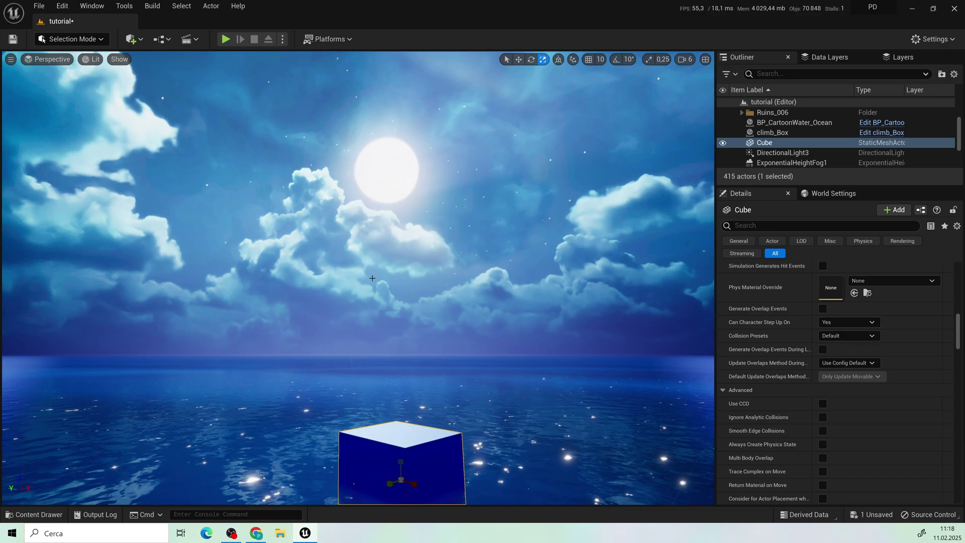